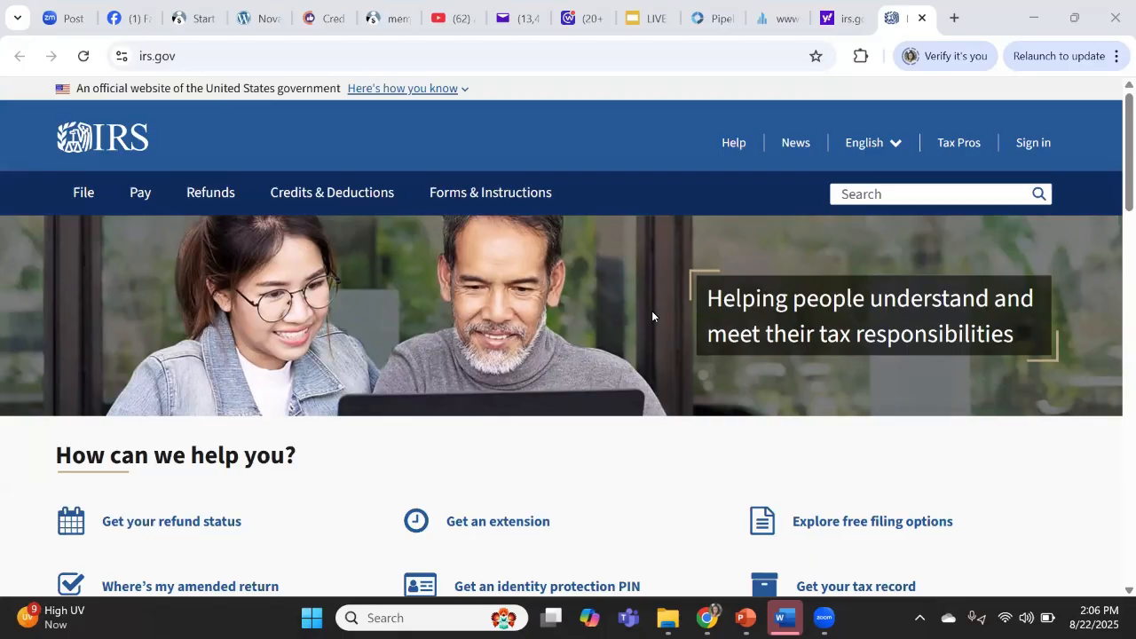
- Open the IRS page on applying for an Employer ID Number (EIN)
scroll(651, 315, down, 2)
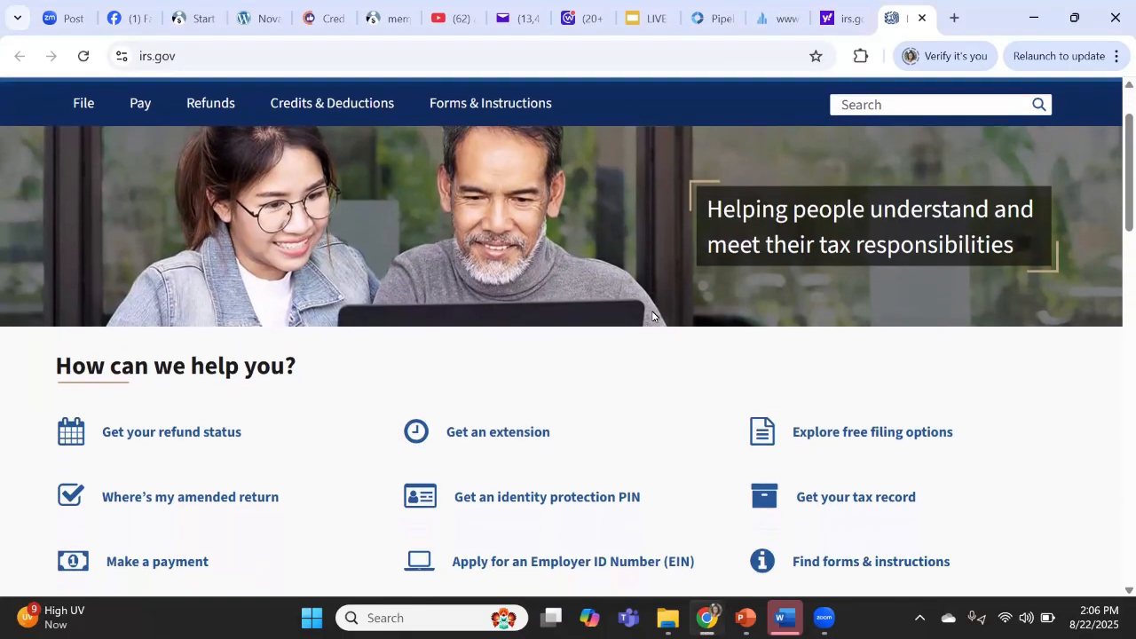
scroll(652, 315, down, 2)
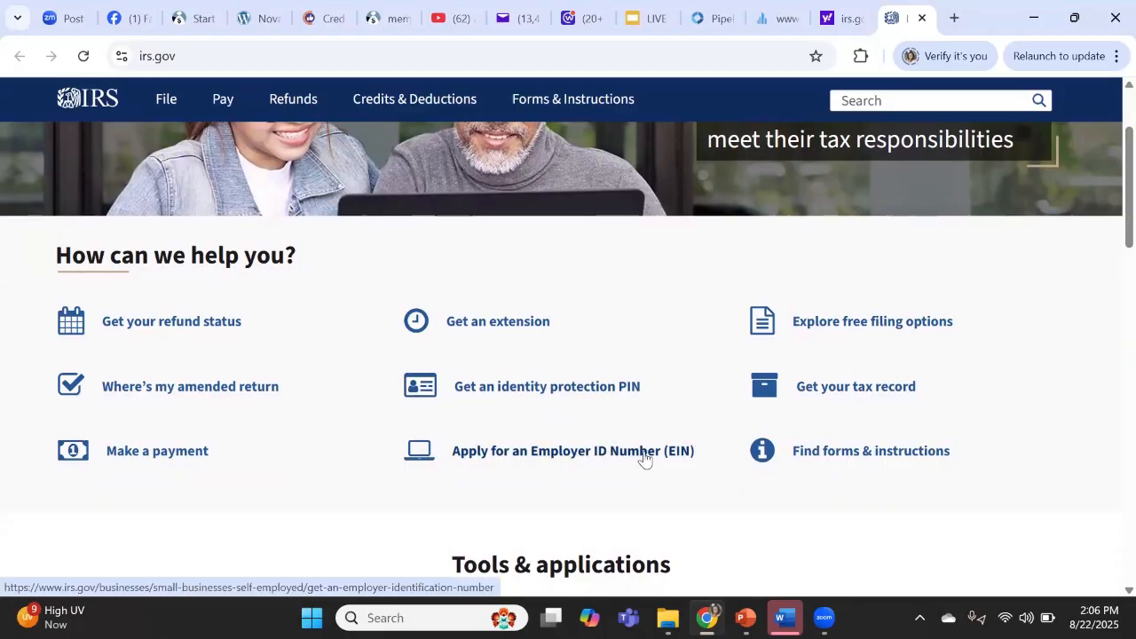
click(581, 456)
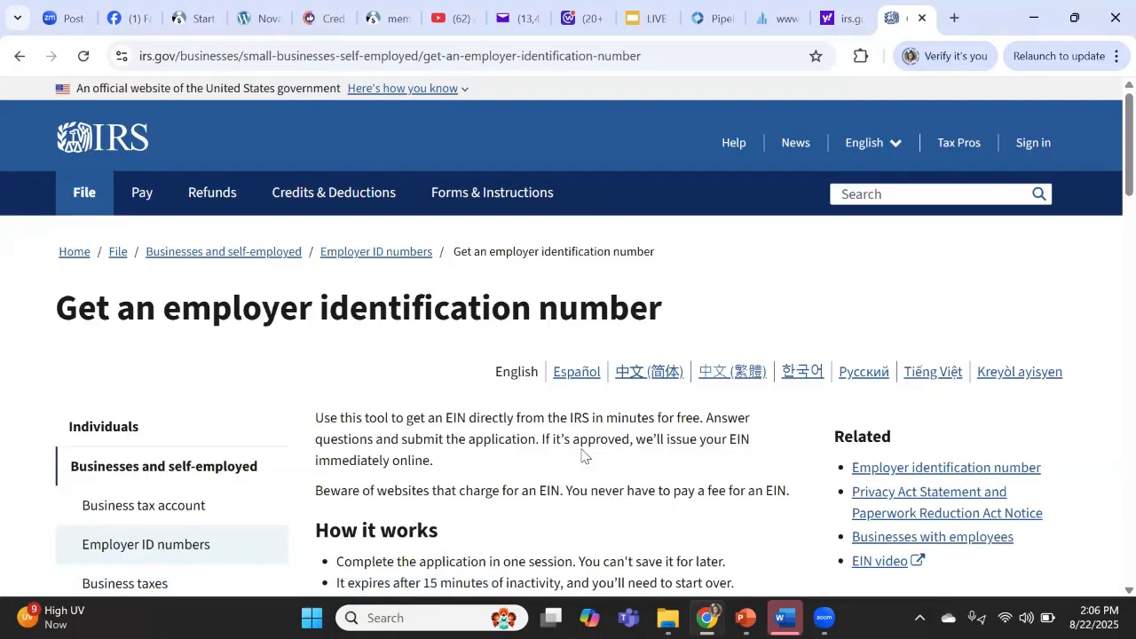
- Launch the online EIN application from the Get an EIN section
scroll(582, 457, down, 5)
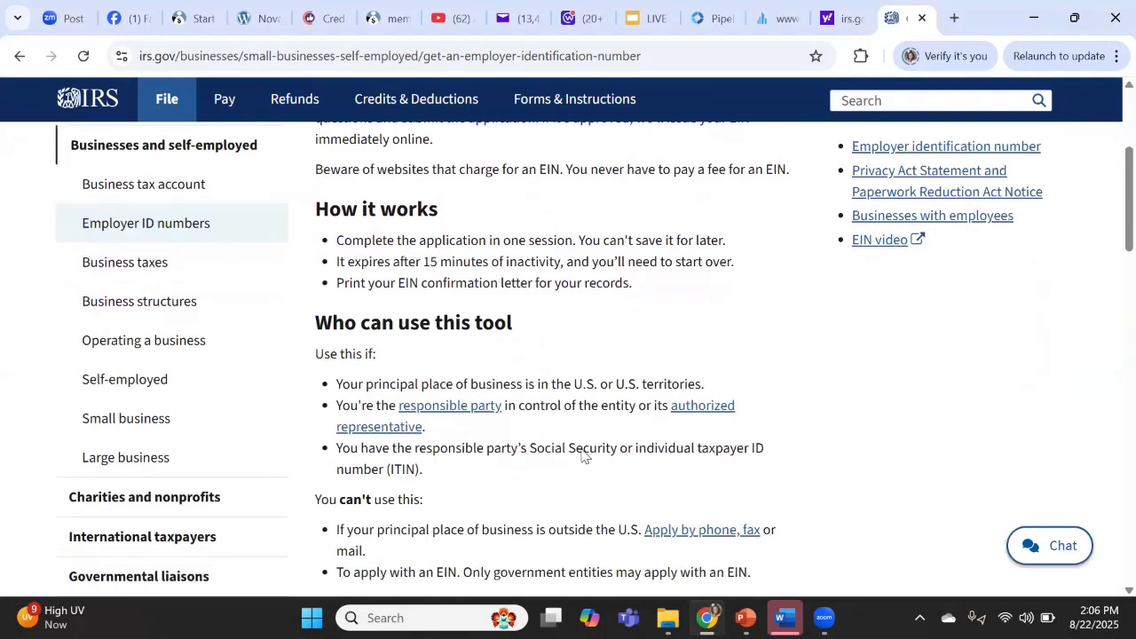
scroll(582, 456, down, 4)
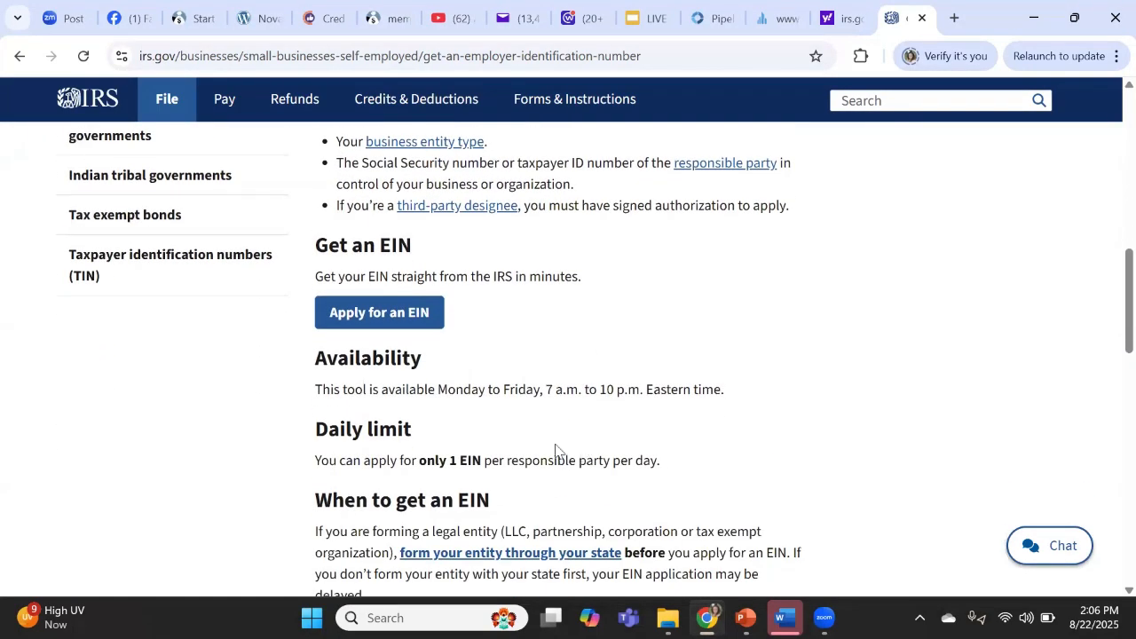
click(384, 313)
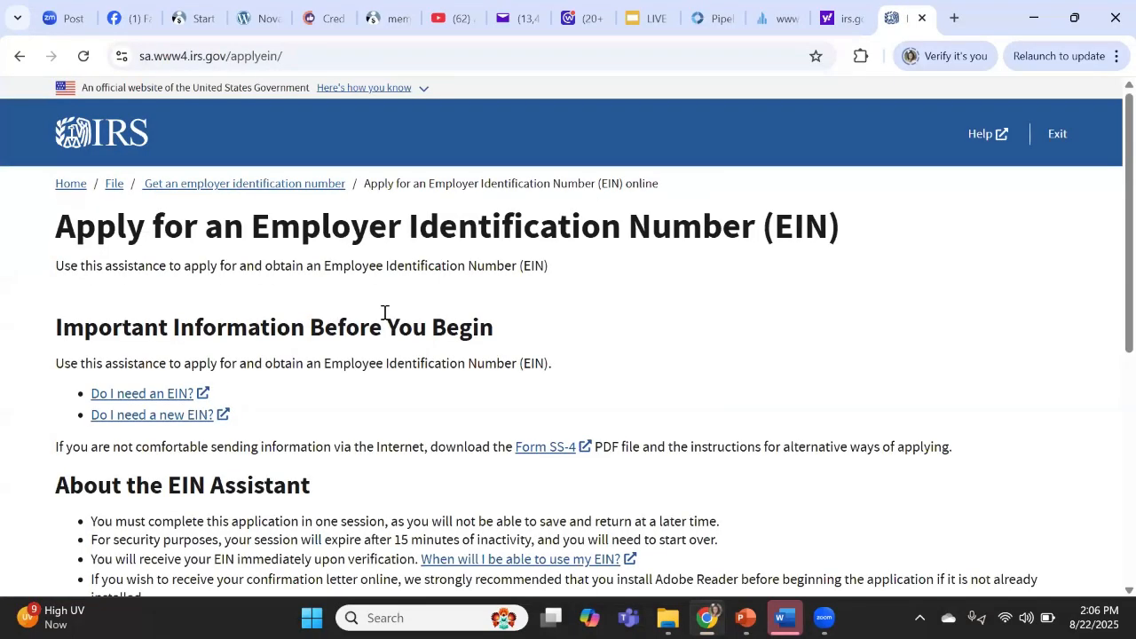
- Start the EIN application from the bottom of the assistant's intro page
scroll(385, 313, down, 4)
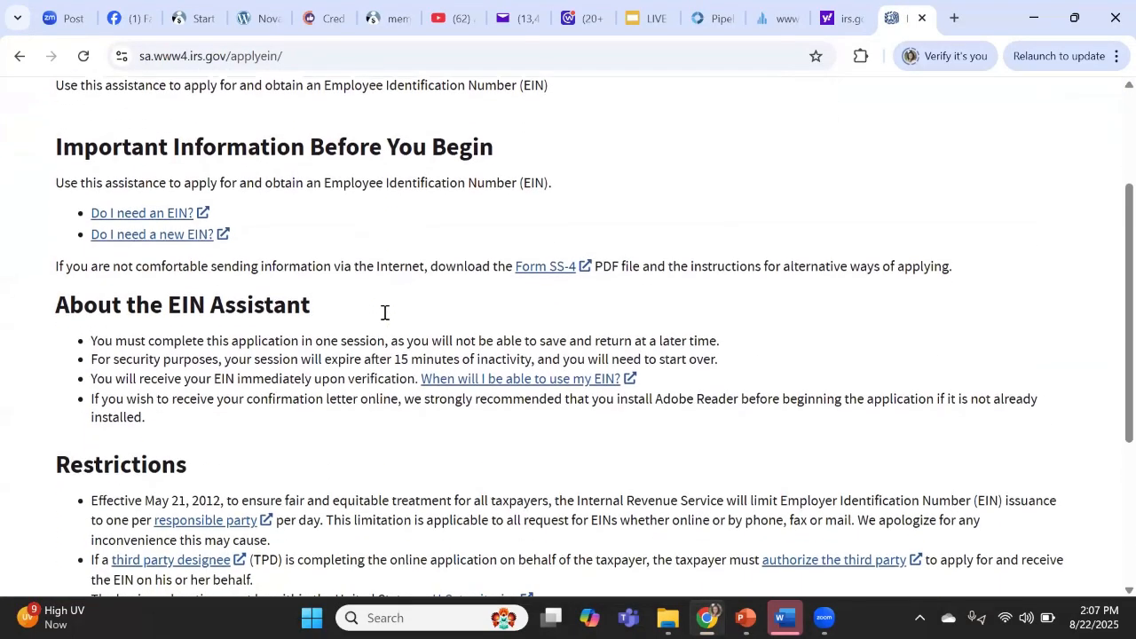
scroll(385, 312, down, 1)
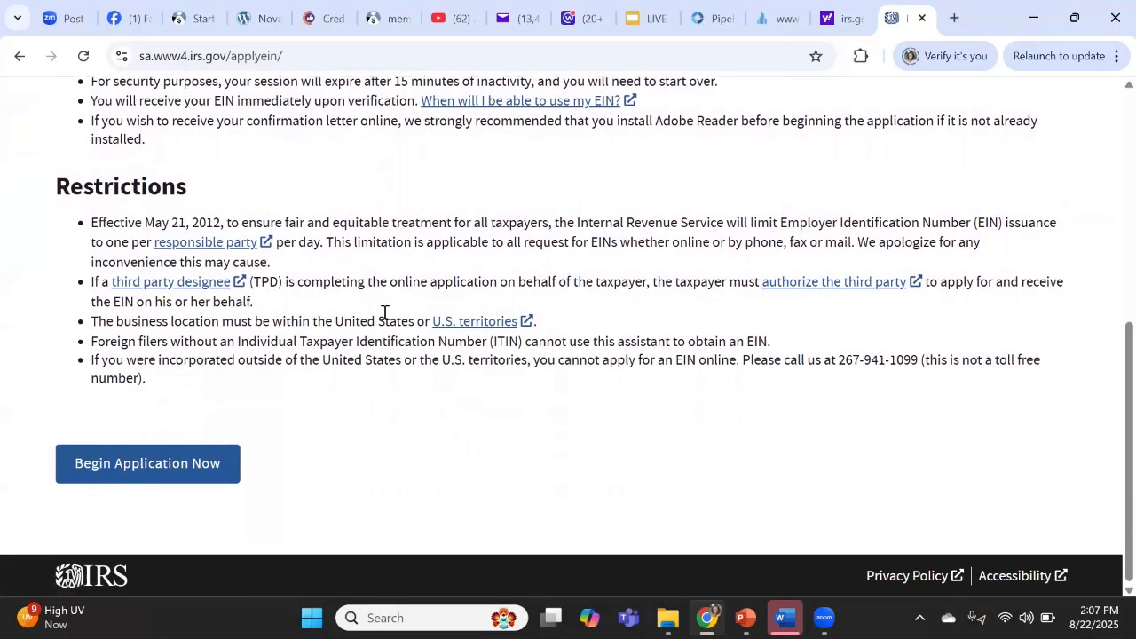
click(189, 475)
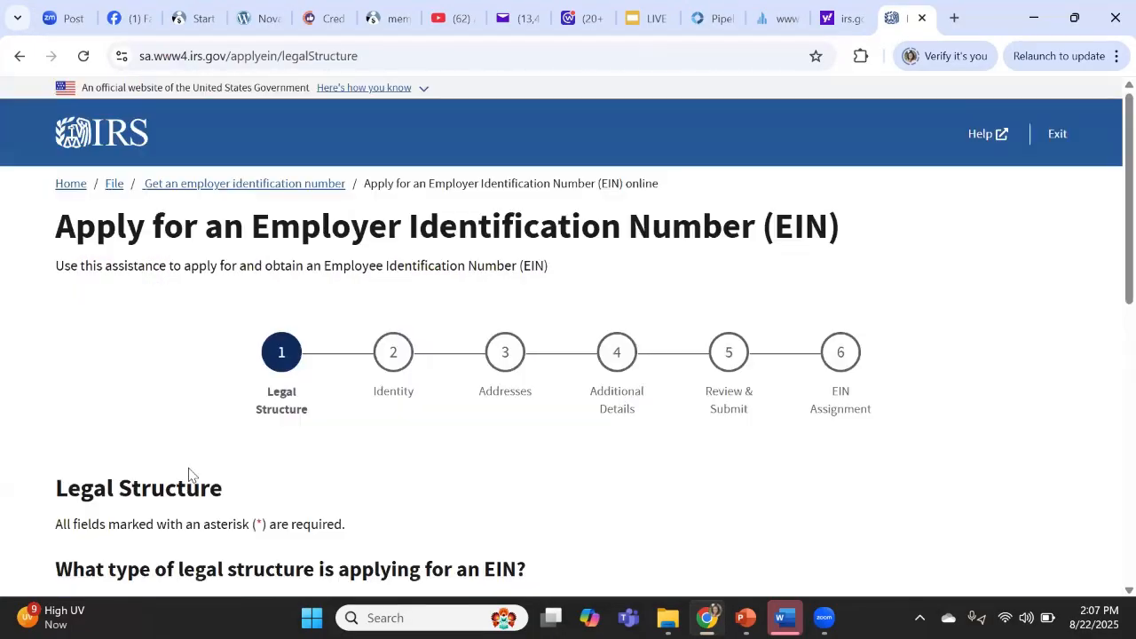
- Select Limited Liability Company (LLC) from the legal structure options
scroll(188, 475, down, 2)
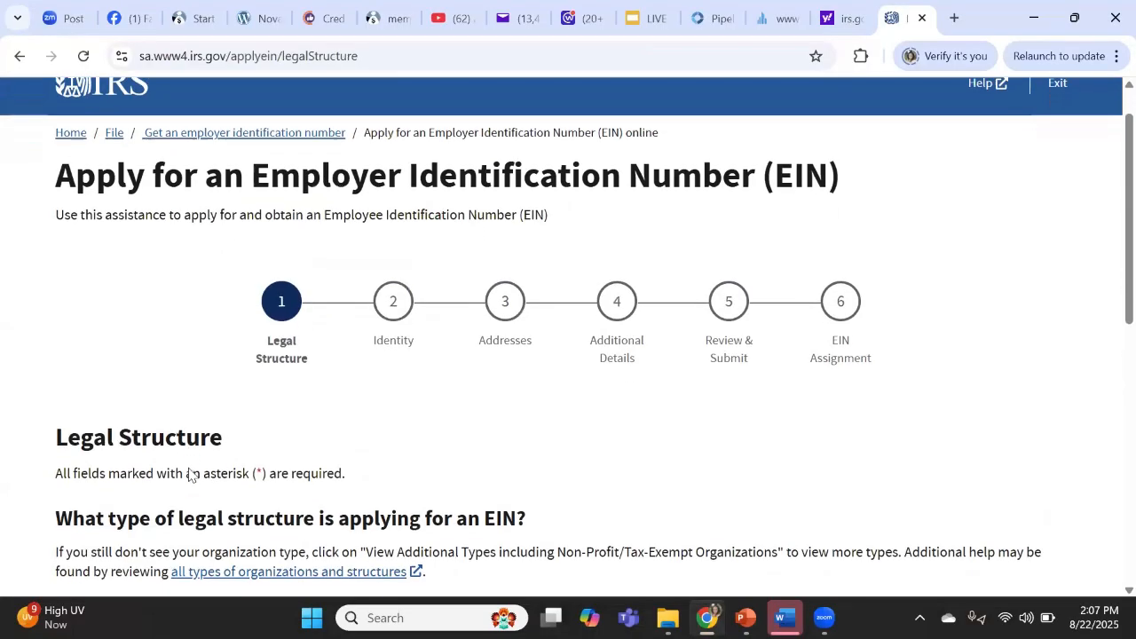
scroll(188, 475, down, 3)
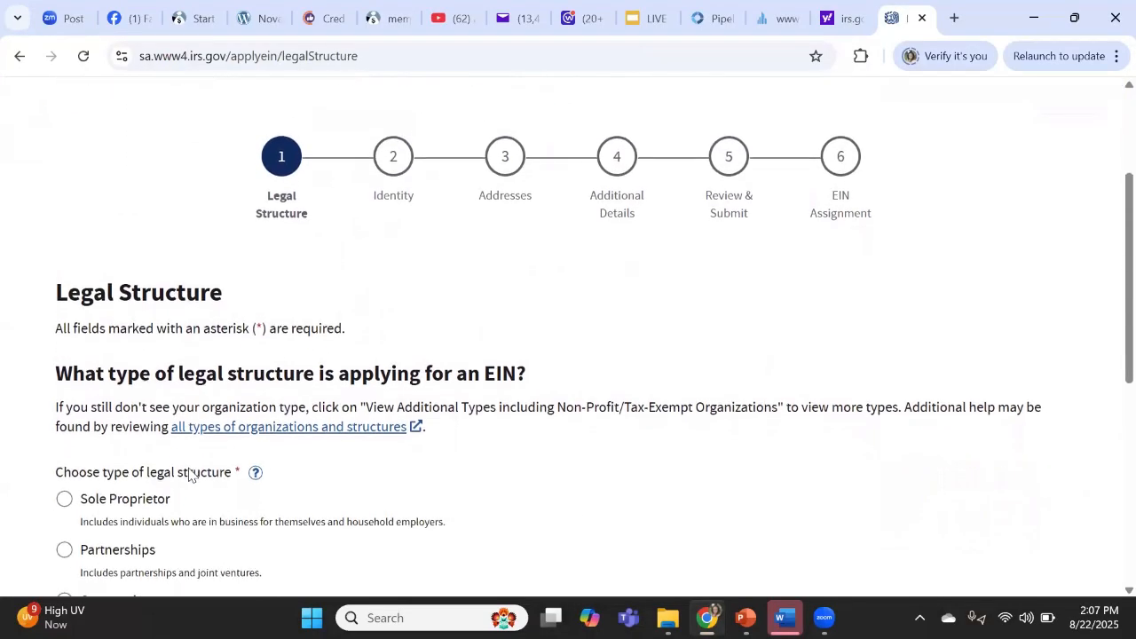
scroll(188, 475, down, 1)
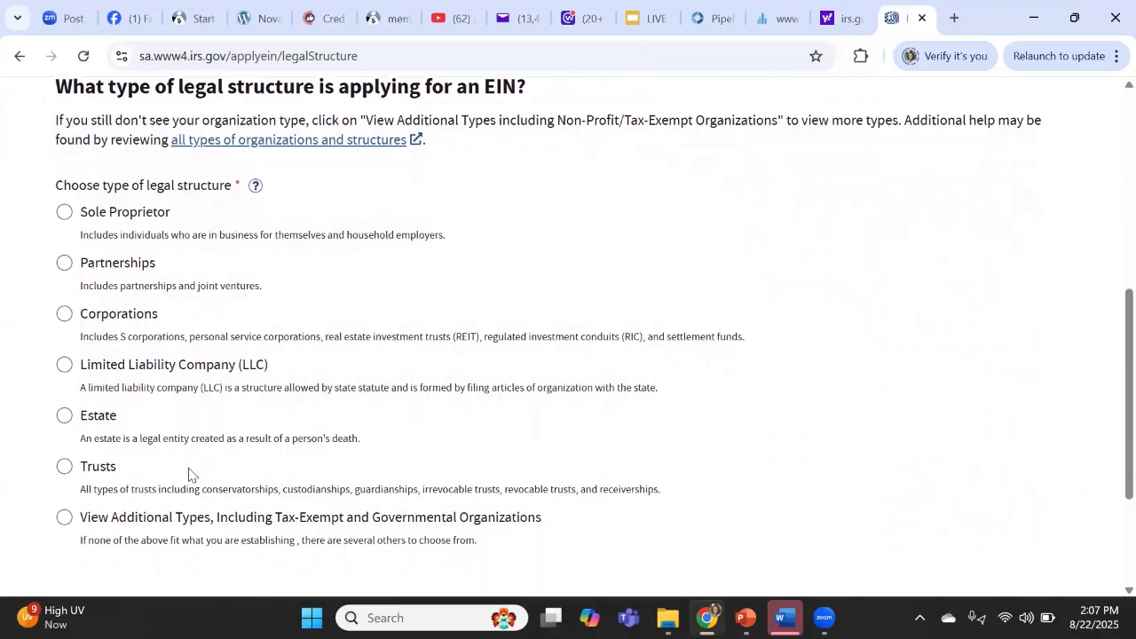
scroll(188, 474, up, 1)
scroll(188, 475, down, 1)
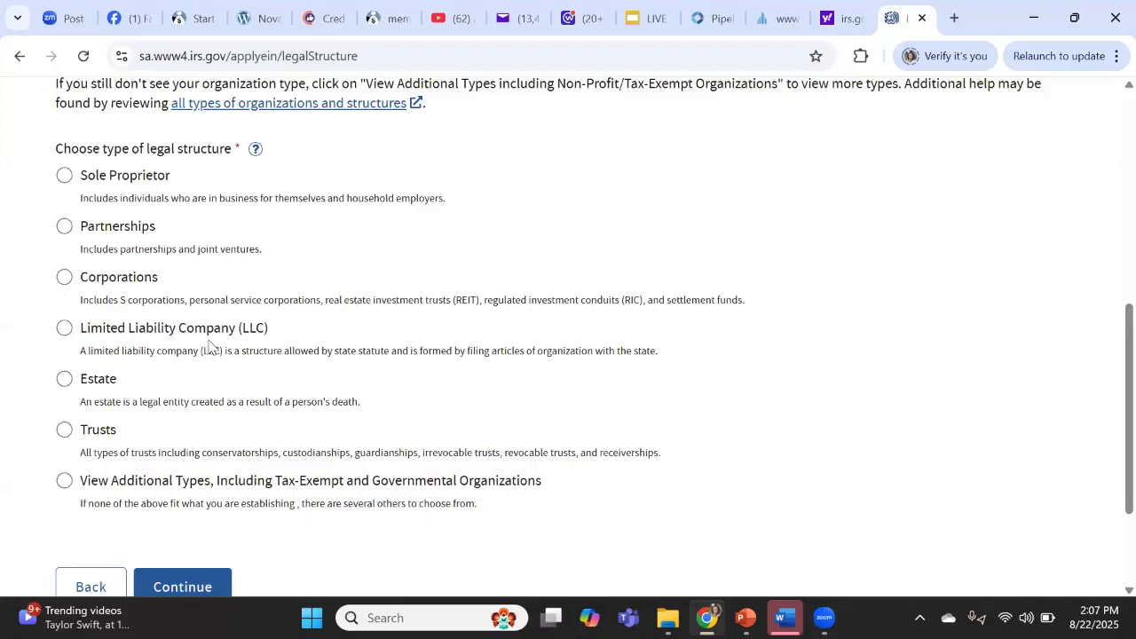
click(65, 329)
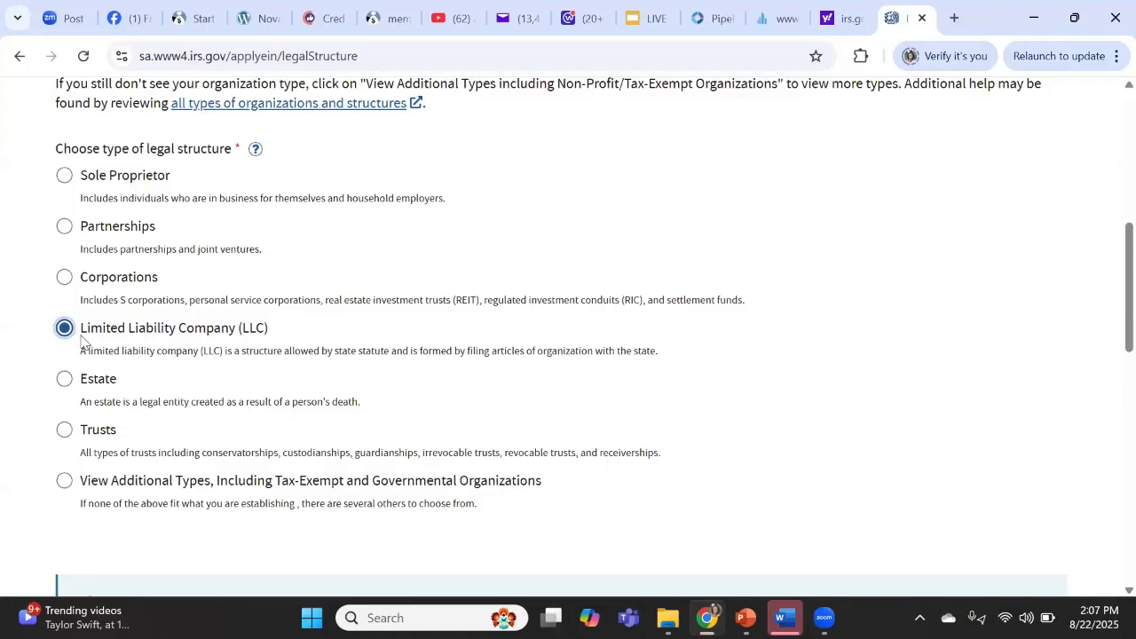
scroll(100, 346, down, 6)
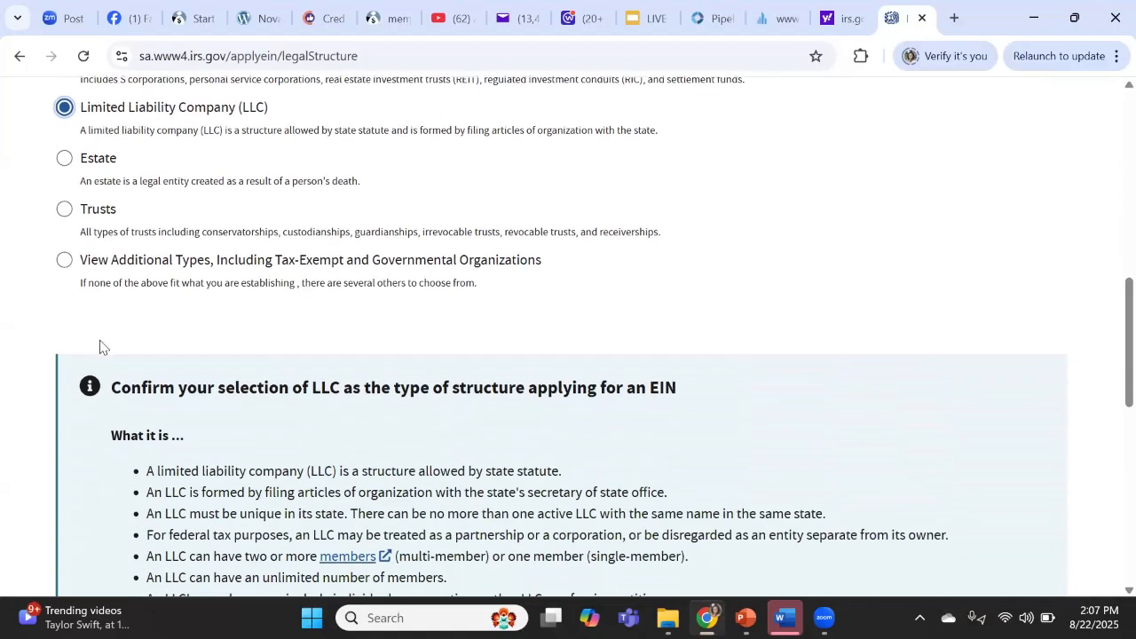
- Enter 1 as the number of LLC members and Illinois (IL) as its location
scroll(101, 346, down, 4)
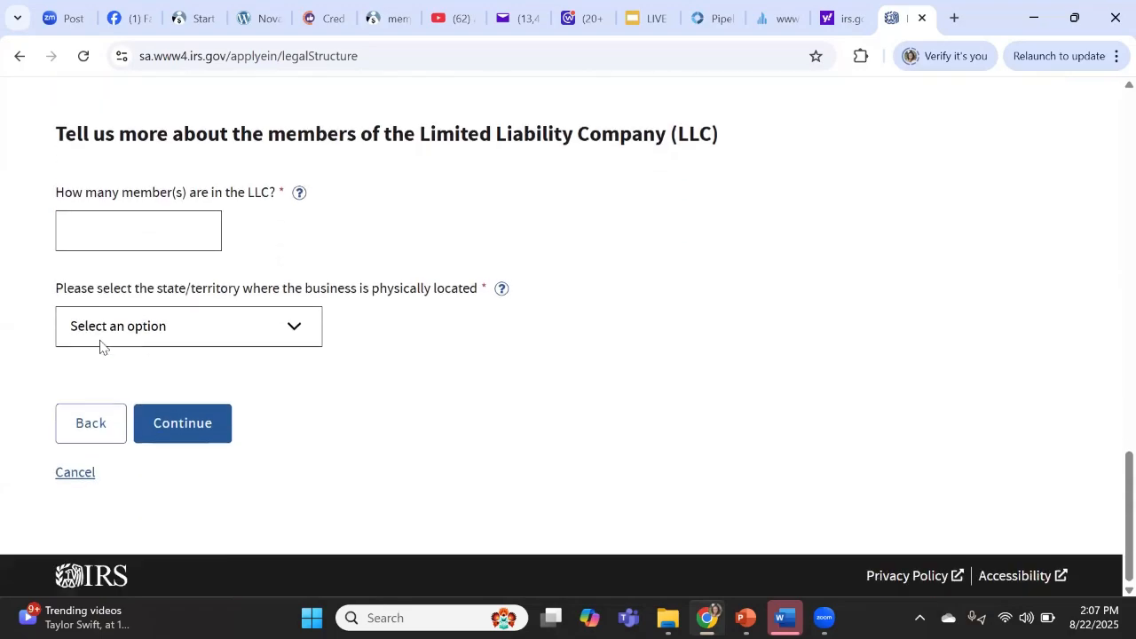
scroll(100, 346, up, 2)
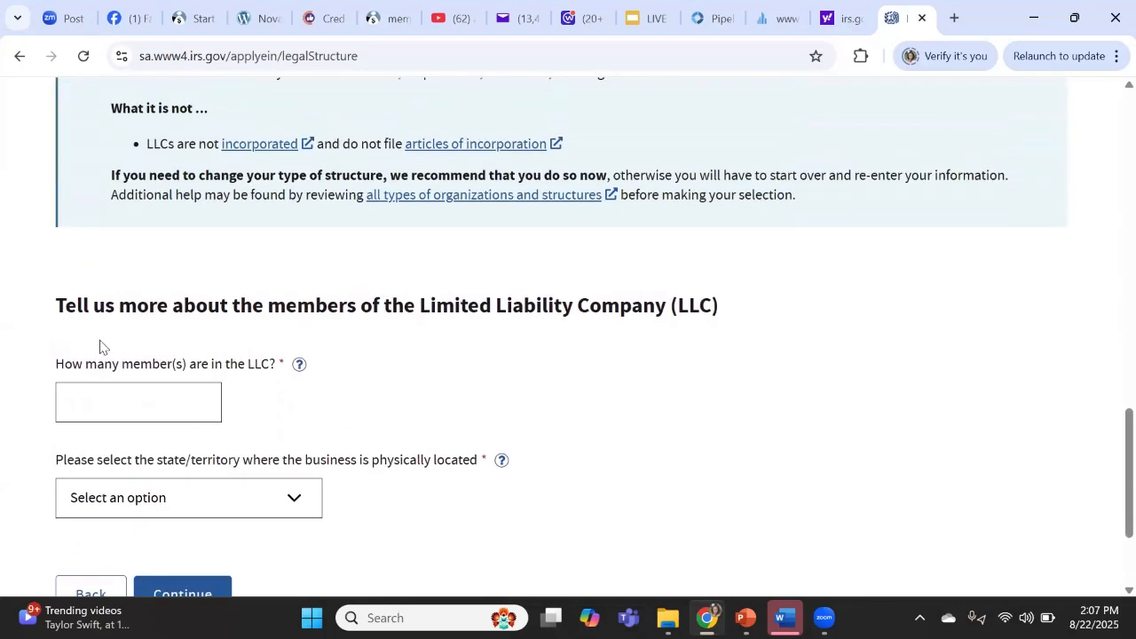
scroll(100, 346, down, 2)
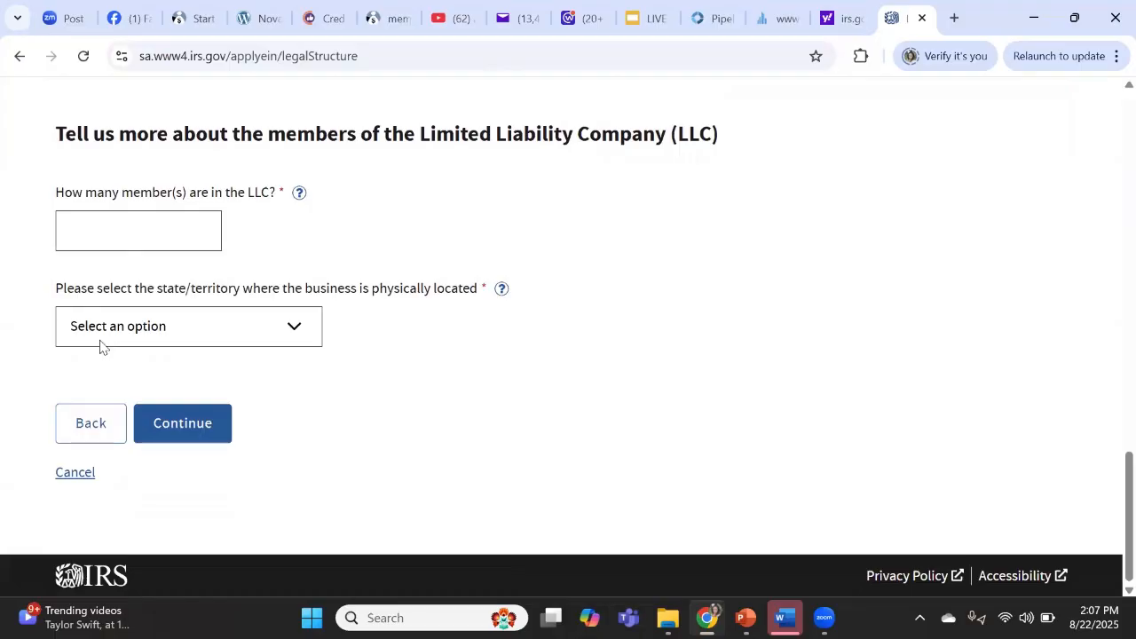
click(130, 238)
text(1)
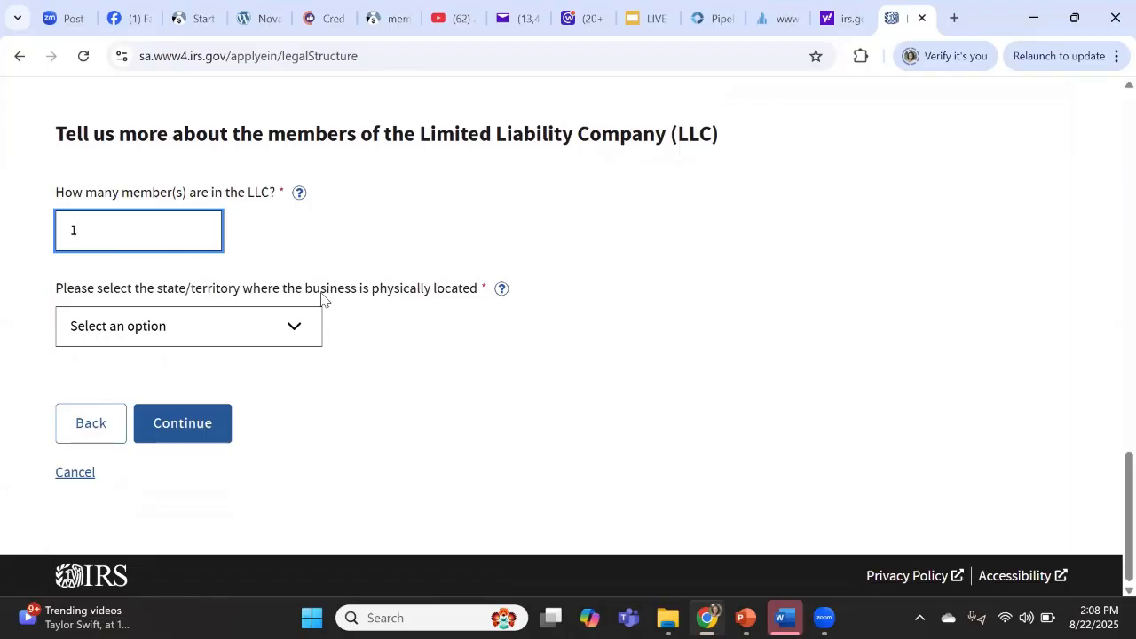
click(293, 340)
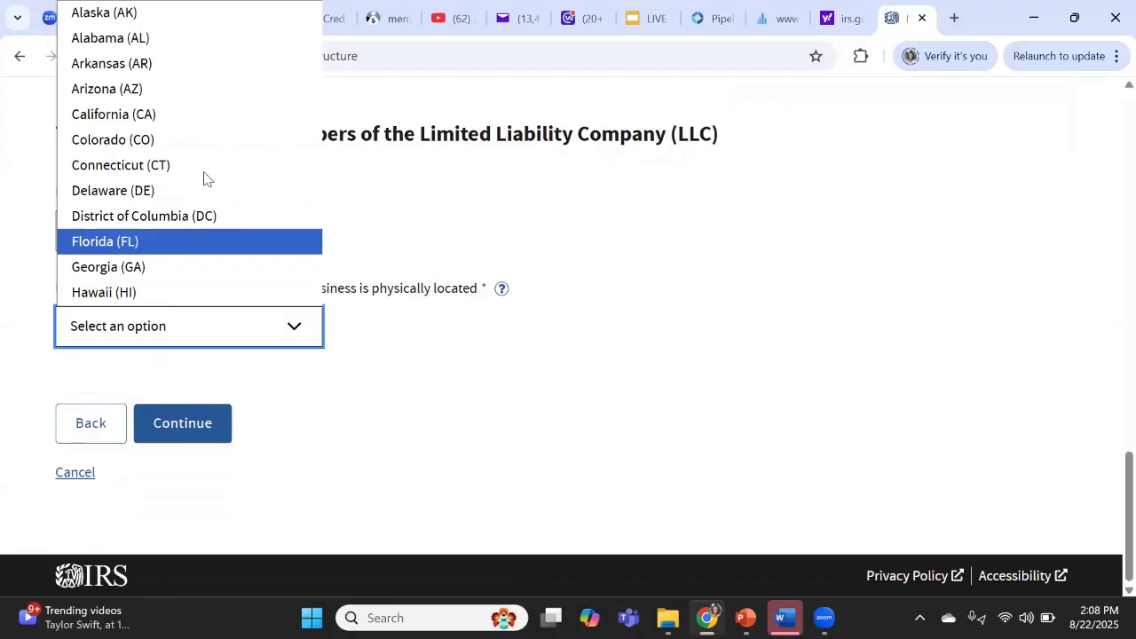
scroll(189, 125, down, 3)
click(189, 115)
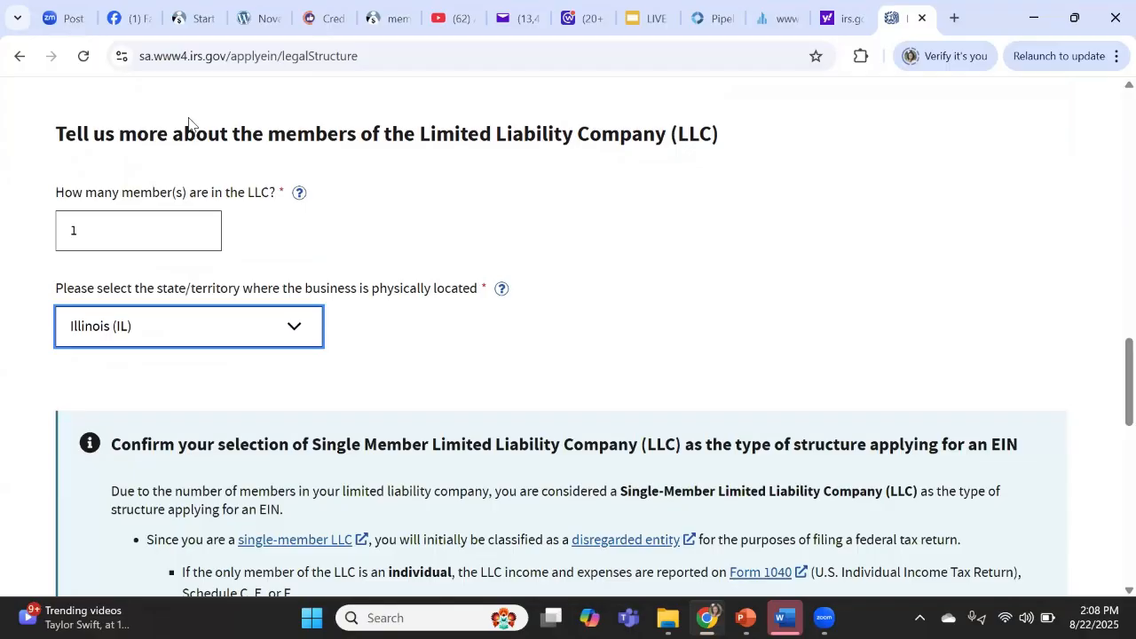
click(193, 122)
- Choose 'Started a new business' as the reason for applying and submit to reach Identity
scroll(193, 123, down, 5)
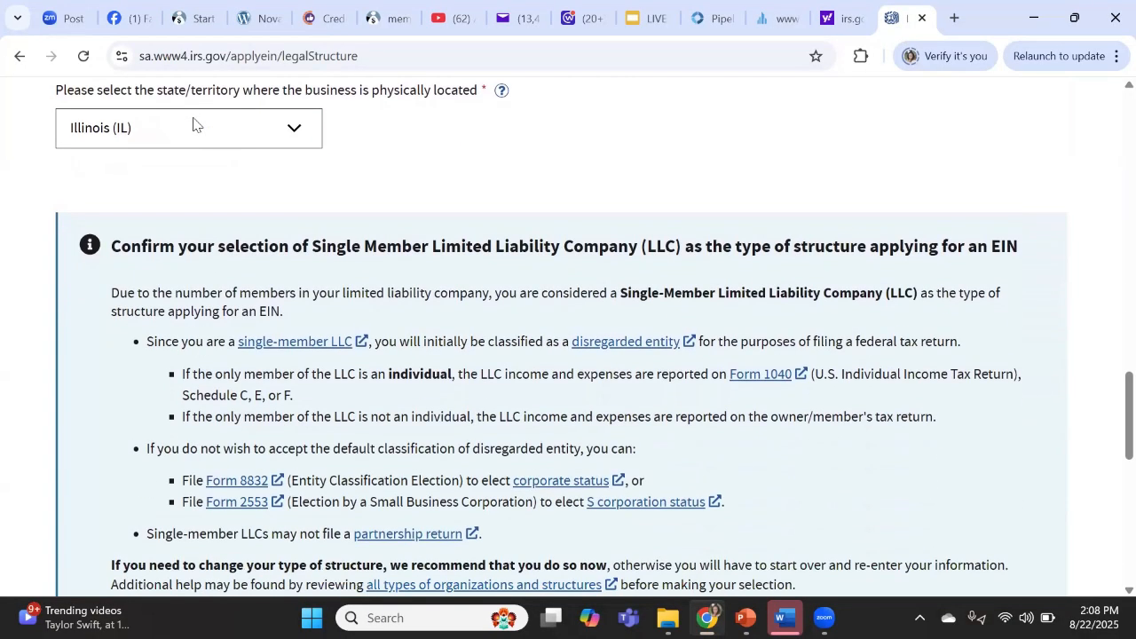
scroll(566, 259, down, 3)
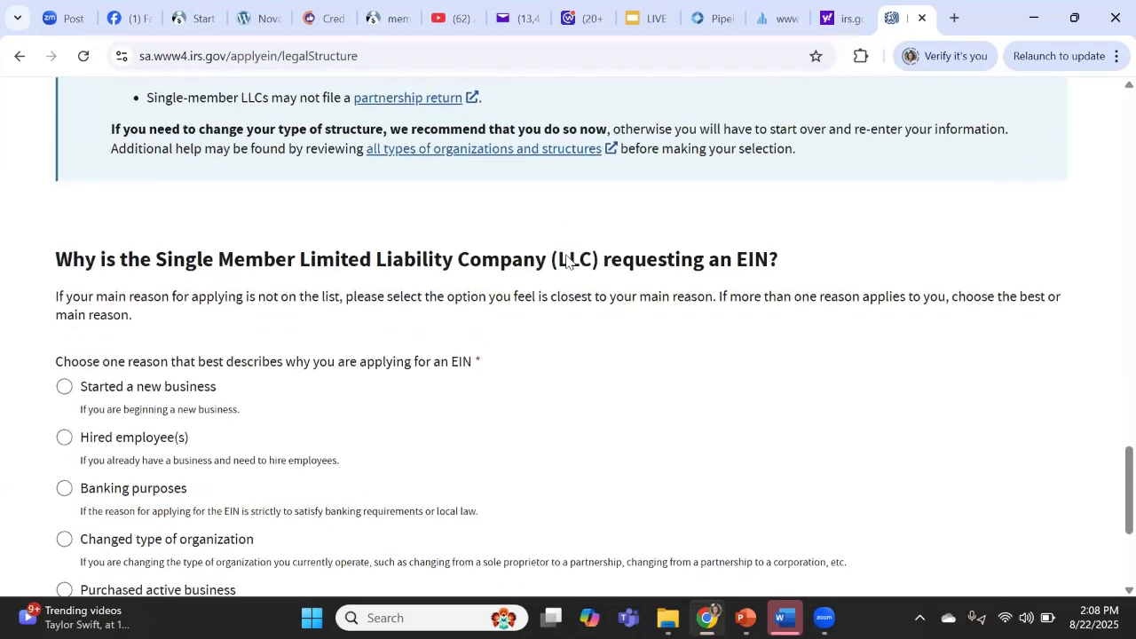
scroll(567, 259, down, 1)
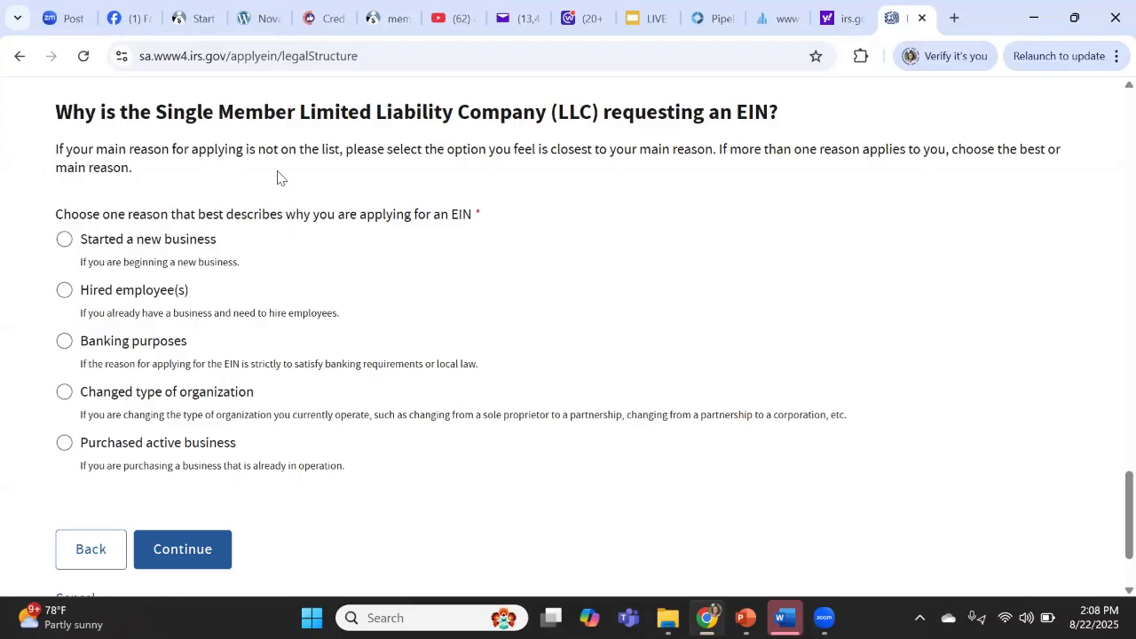
scroll(277, 177, up, 1)
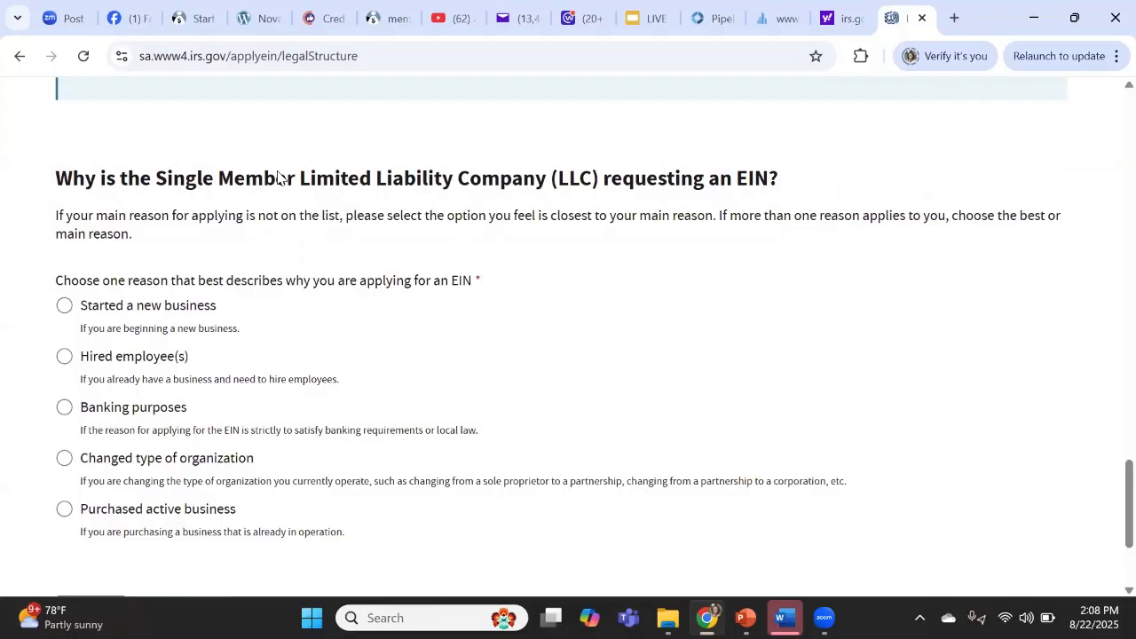
click(66, 309)
scroll(420, 321, down, 3)
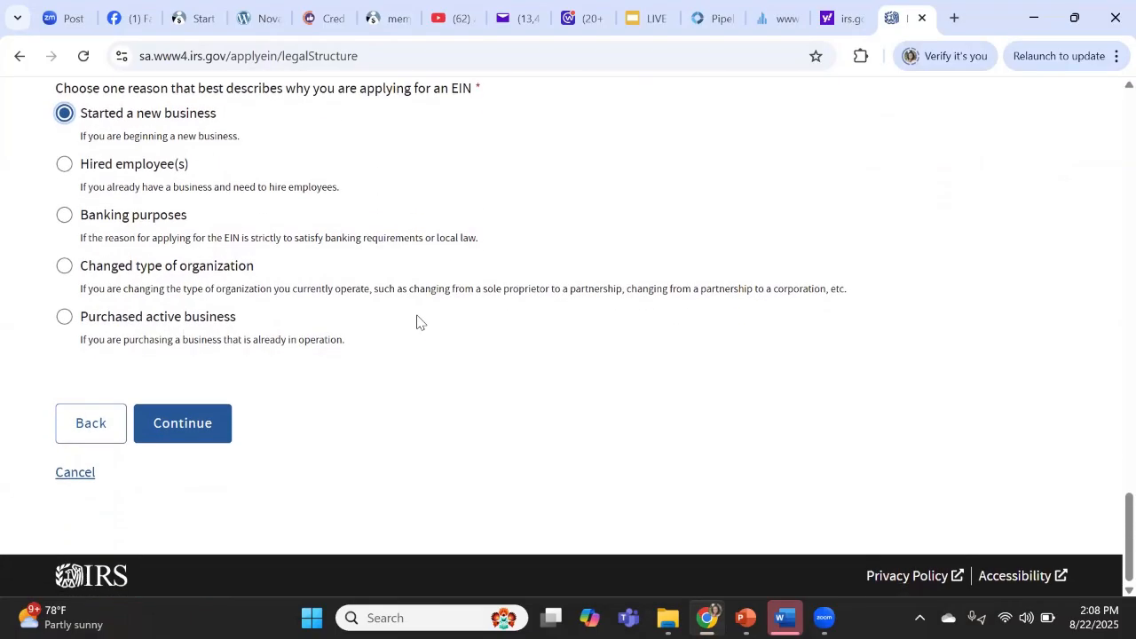
key(Return)
scroll(419, 321, down, 3)
scroll(420, 321, down, 2)
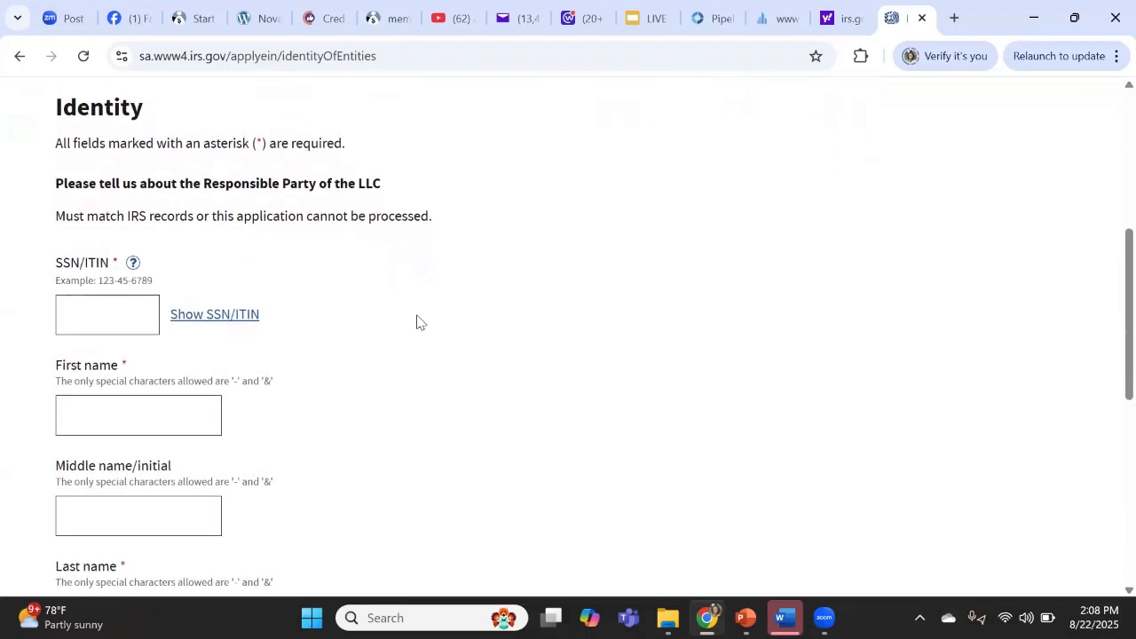
click(126, 321)
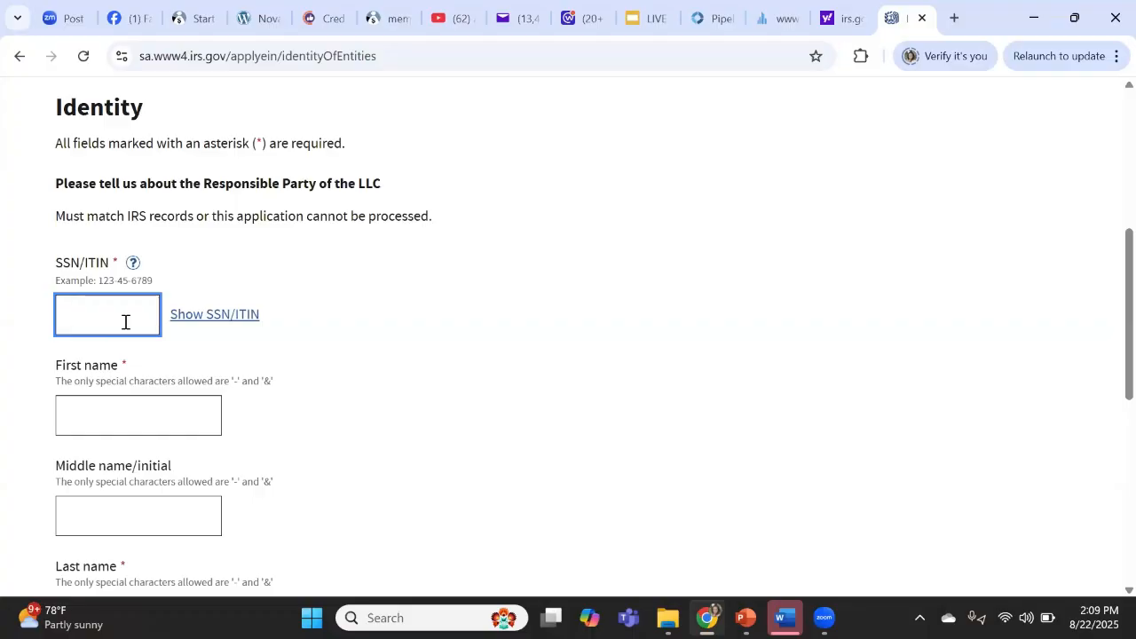
- Enter the responsible party's SSN, first name and last name, leaving the middle name blank
text(***-**-****)
click(133, 405)
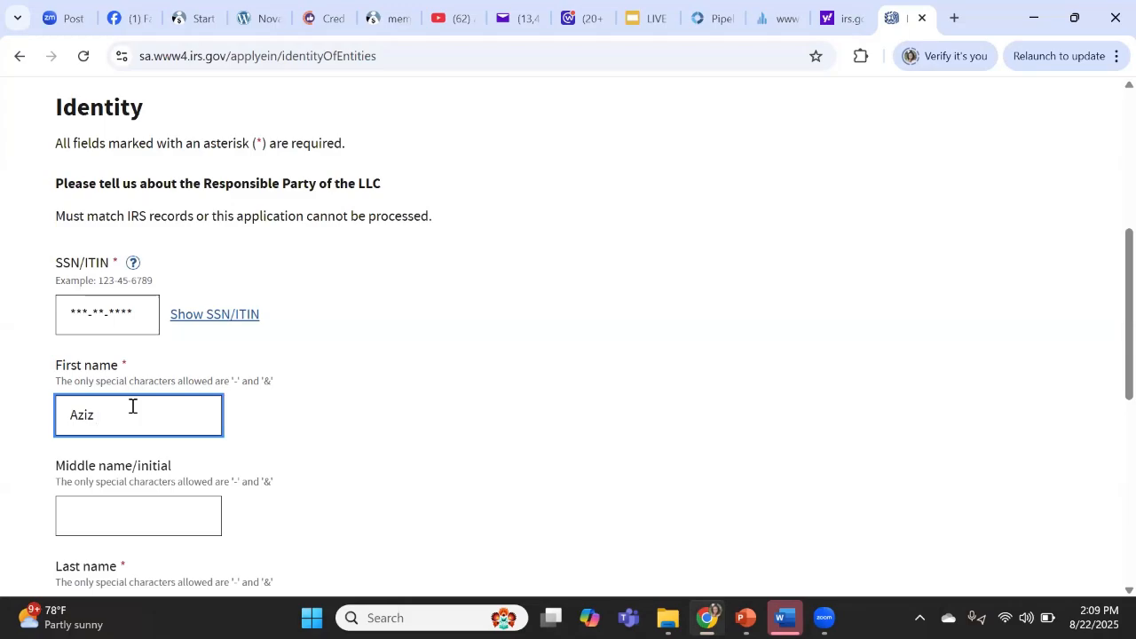
click(124, 521)
scroll(124, 521, down, 3)
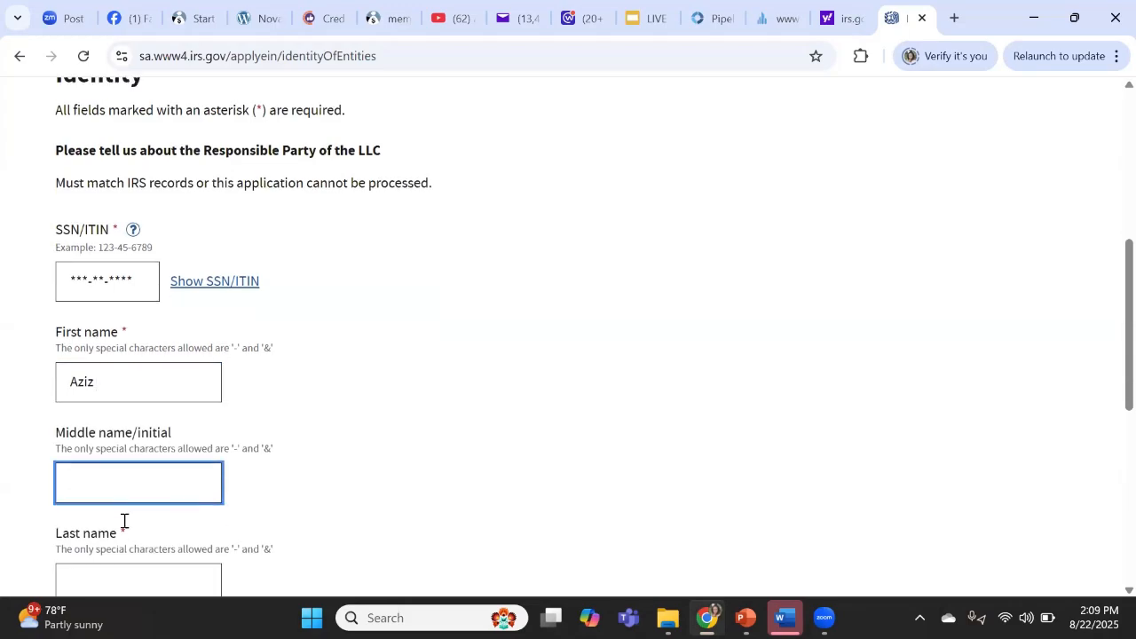
key(Tab)
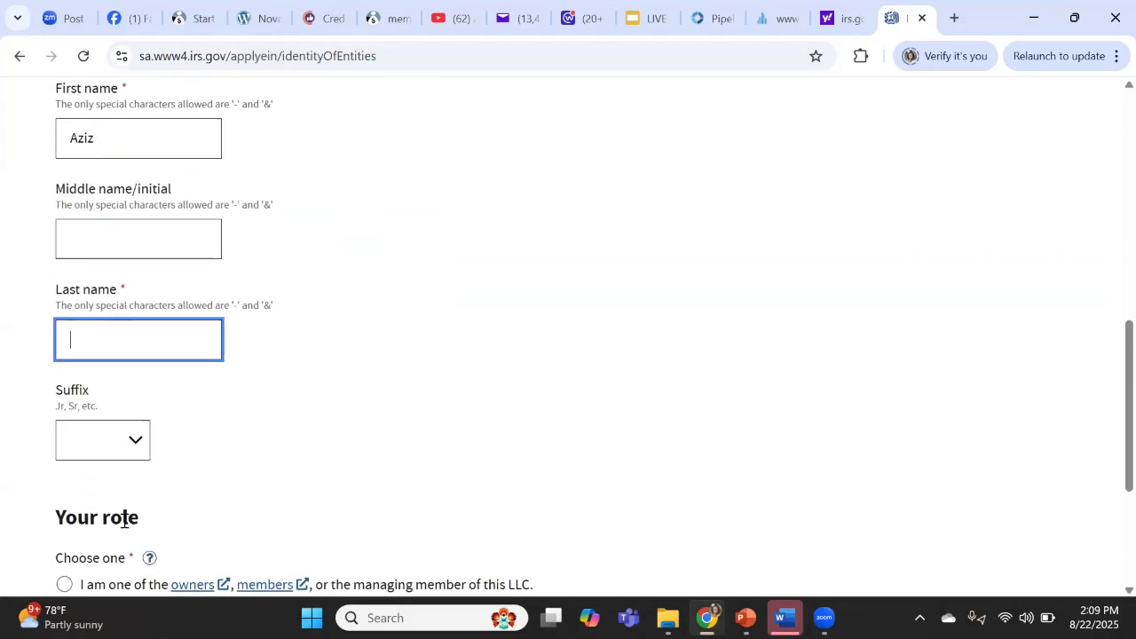
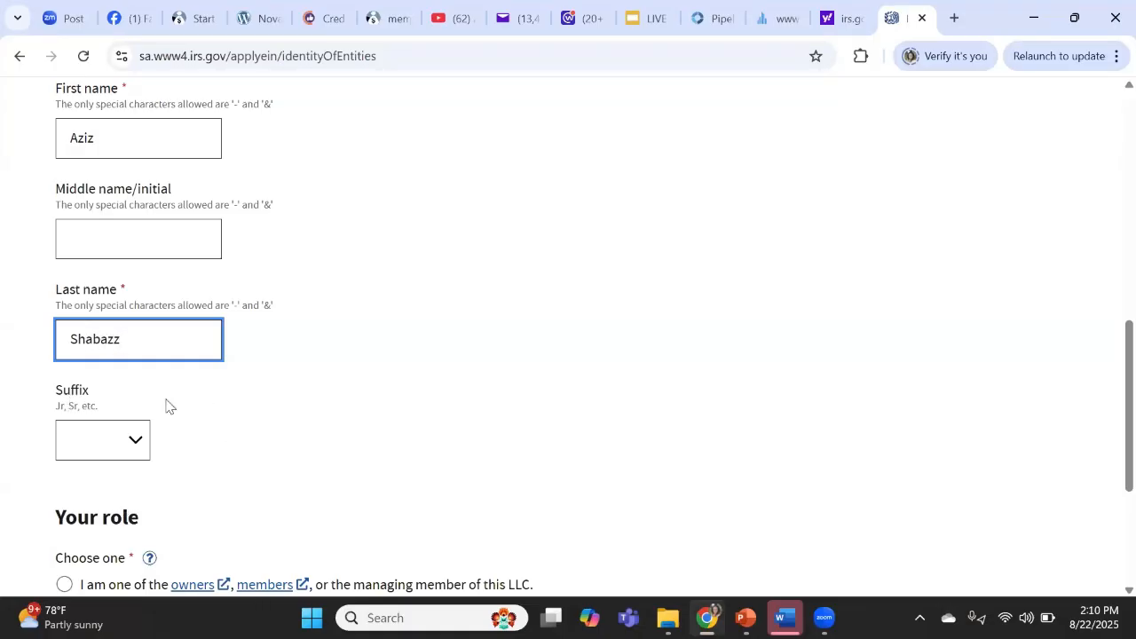
- Mark the responsible party as an owner/member of the LLC and continue to Addresses
click(263, 434)
scroll(264, 434, down, 3)
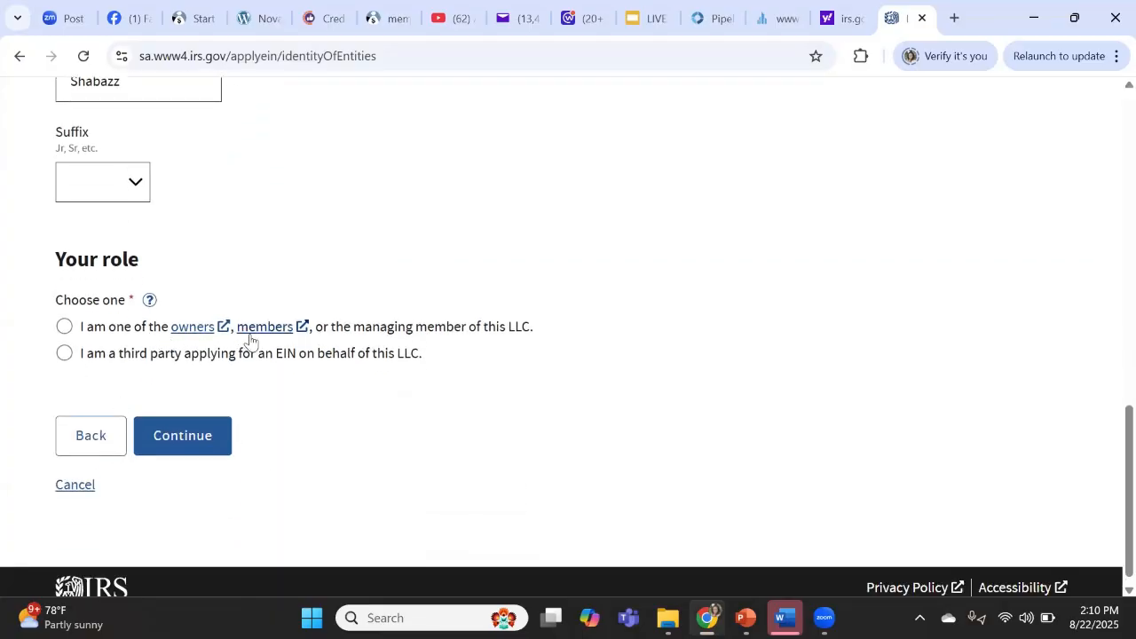
click(64, 329)
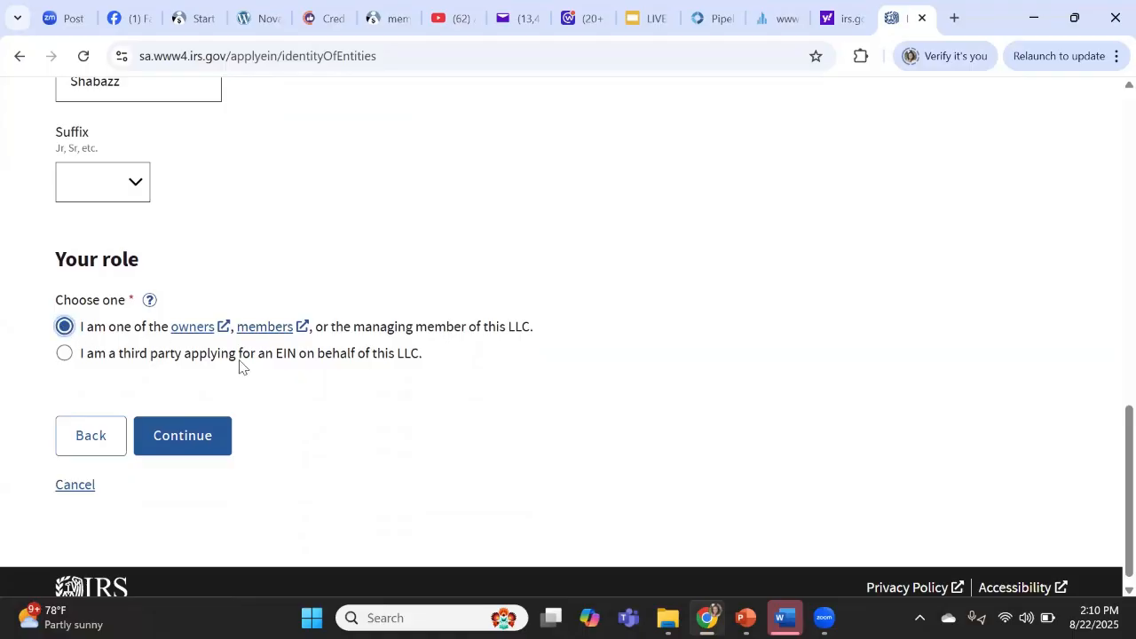
click(182, 434)
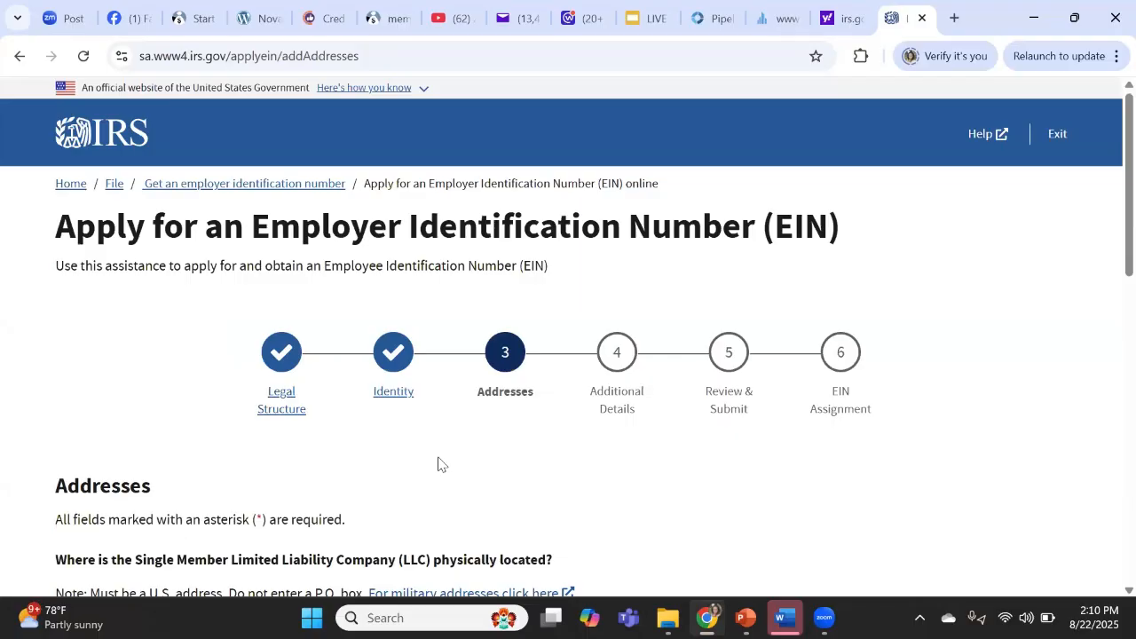
- Fill in the LLC's street address and choose its state from the State/U.S. territory list
scroll(438, 463, down, 4)
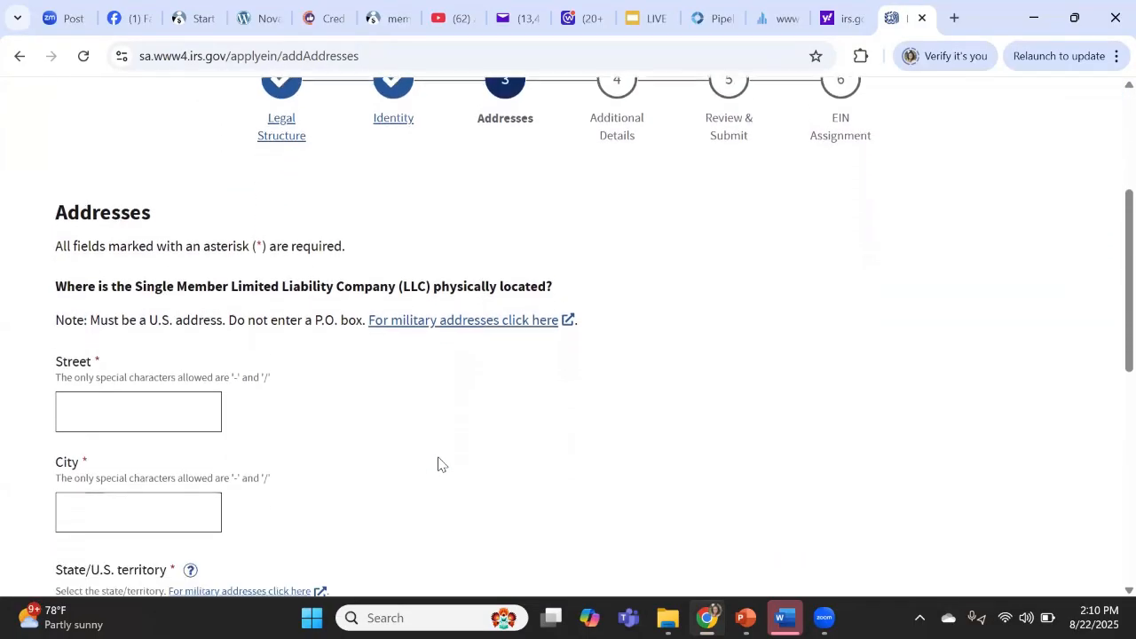
scroll(438, 463, down, 1)
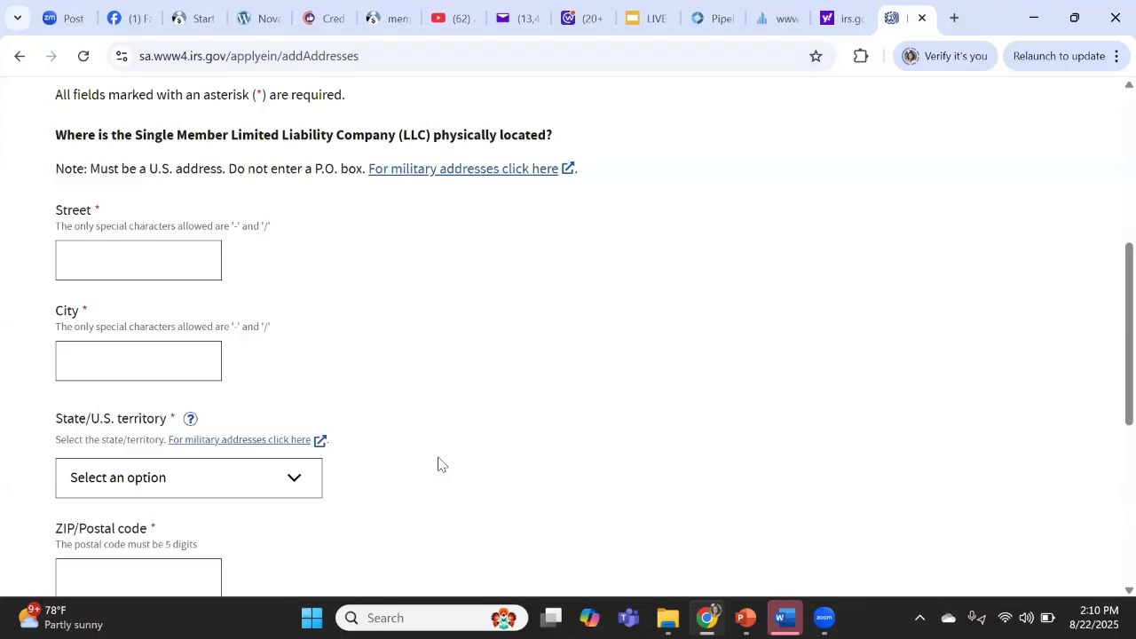
click(144, 255)
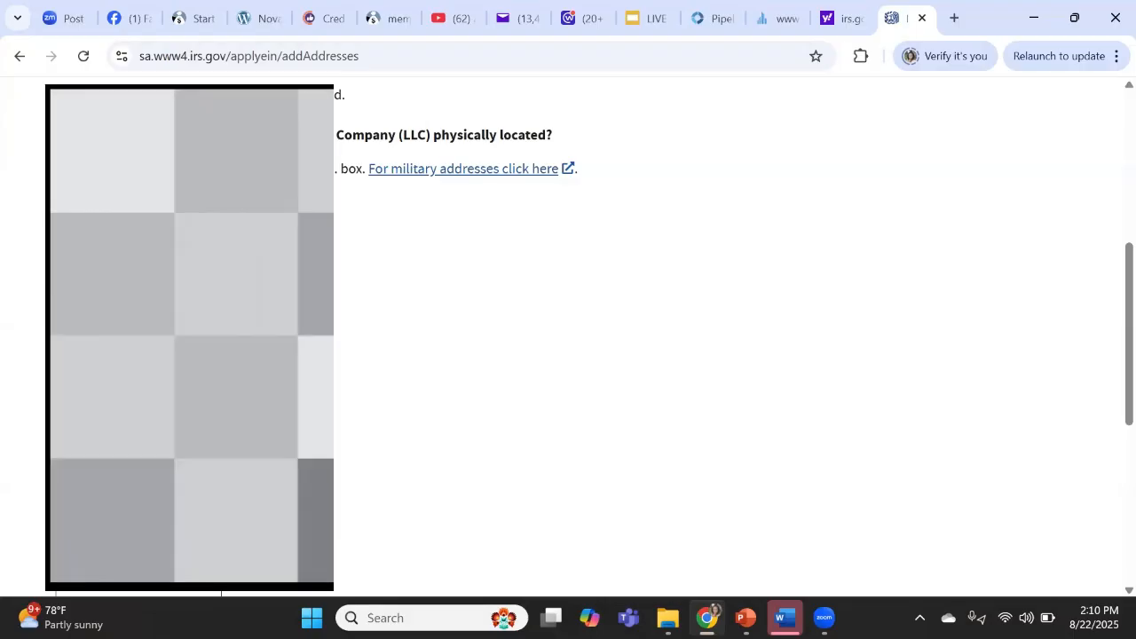
click(189, 528)
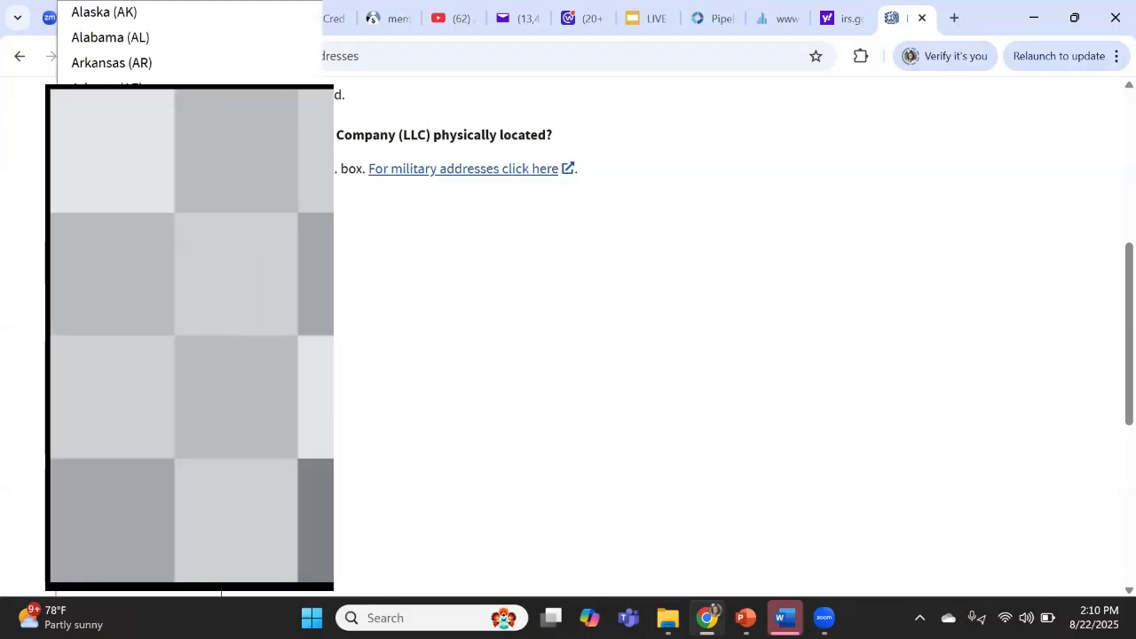
click(366, 377)
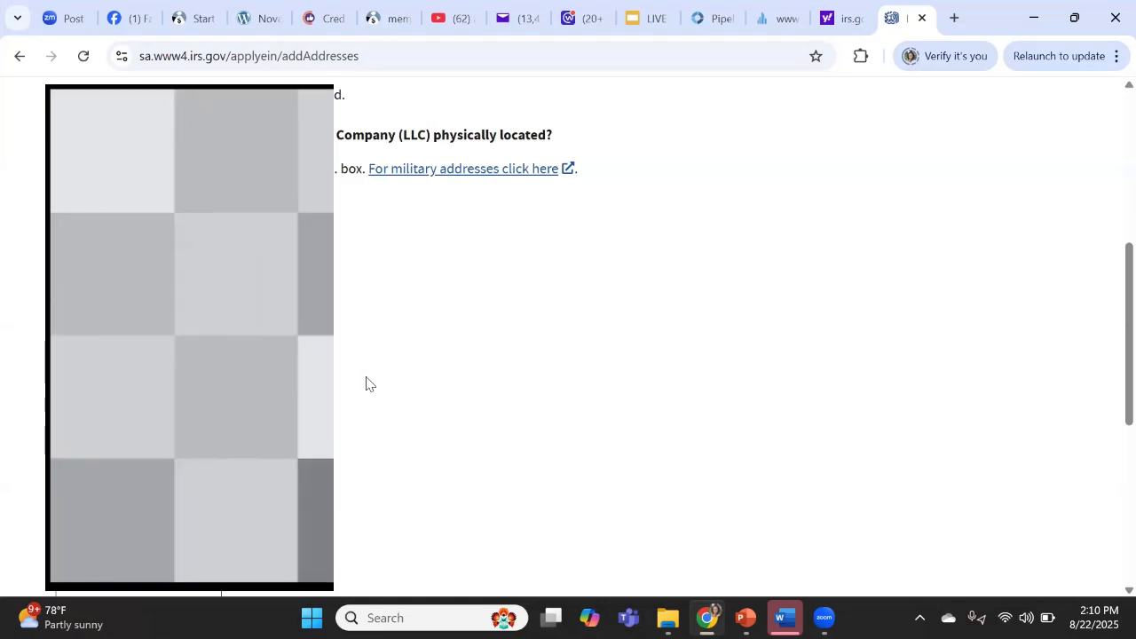
scroll(369, 384, down, 5)
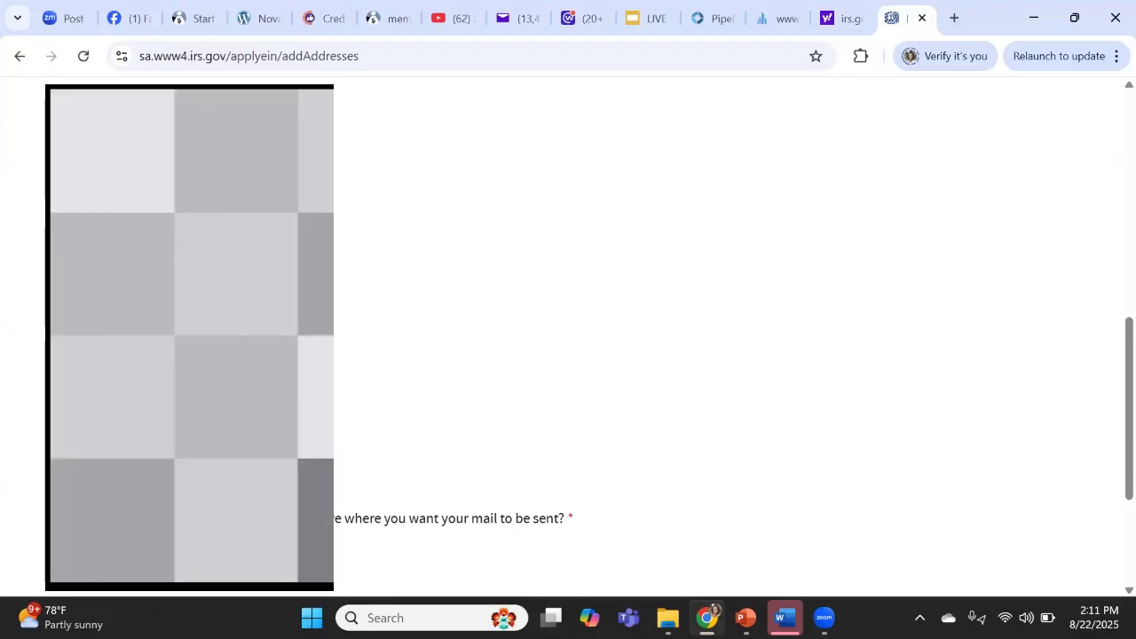
- Answer No to whether the LLC receives mail at a different address
scroll(377, 432, down, 2)
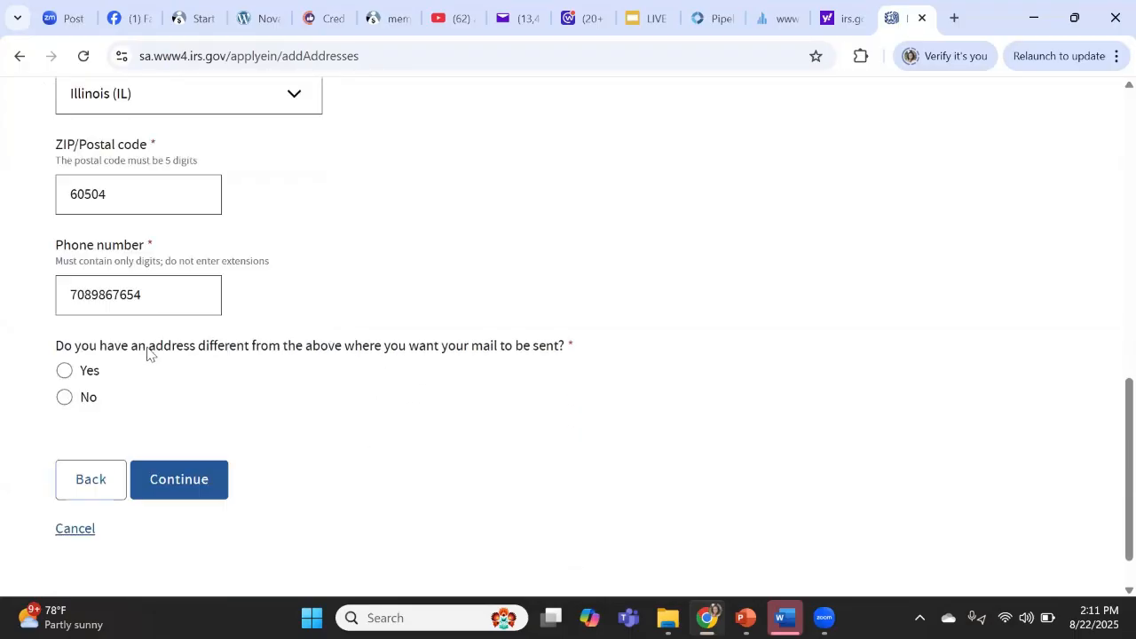
triple_click(221, 367)
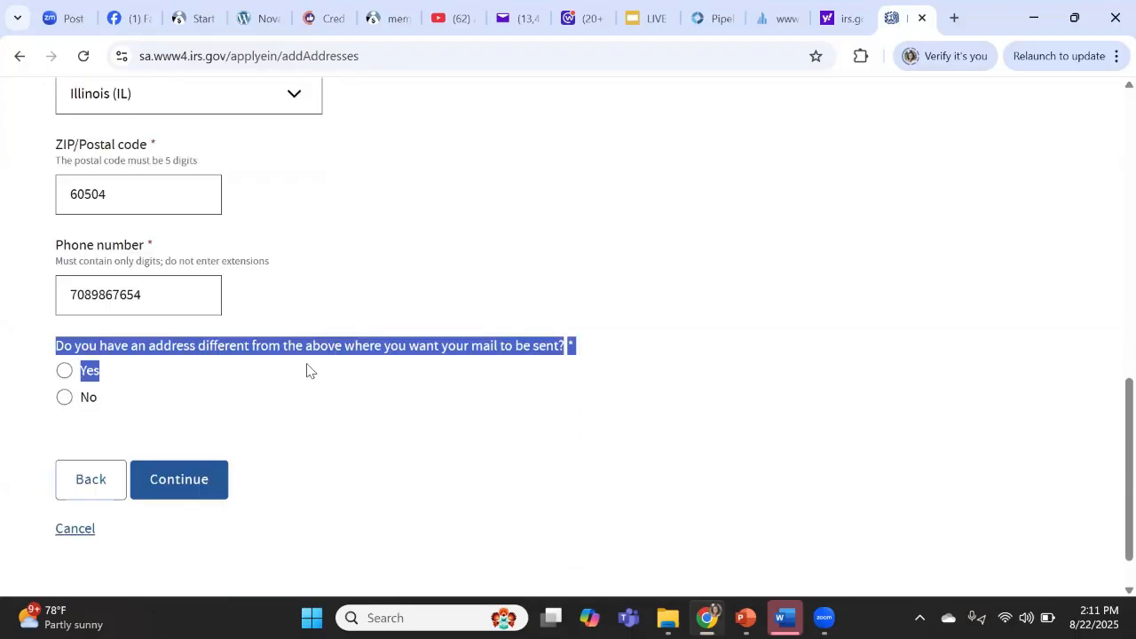
drag(374, 356, 611, 356)
click(311, 378)
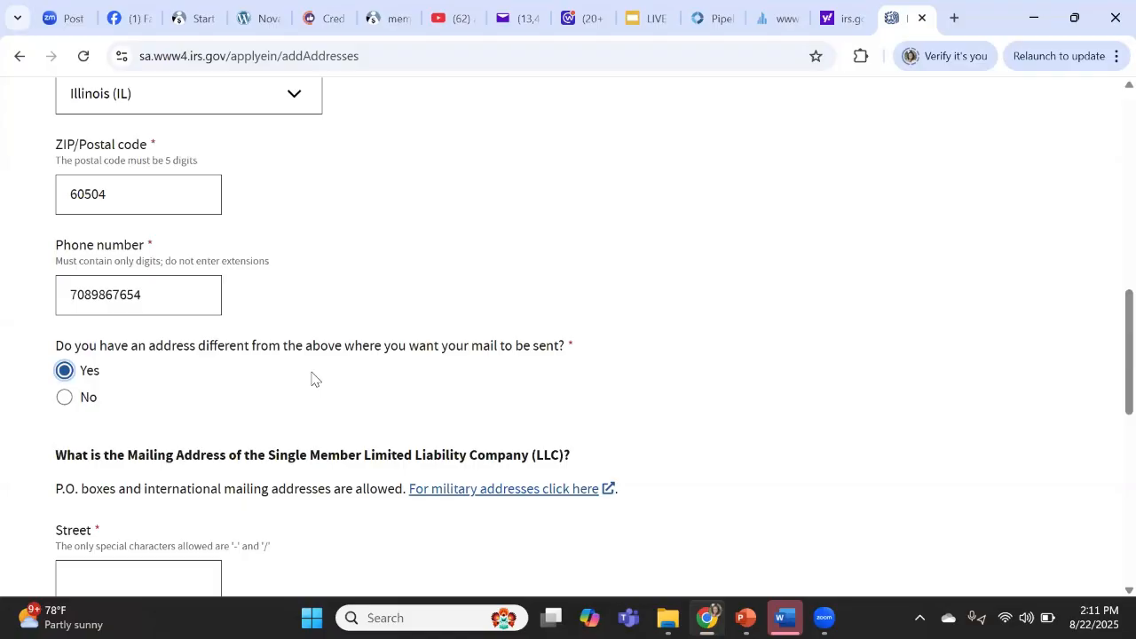
click(63, 401)
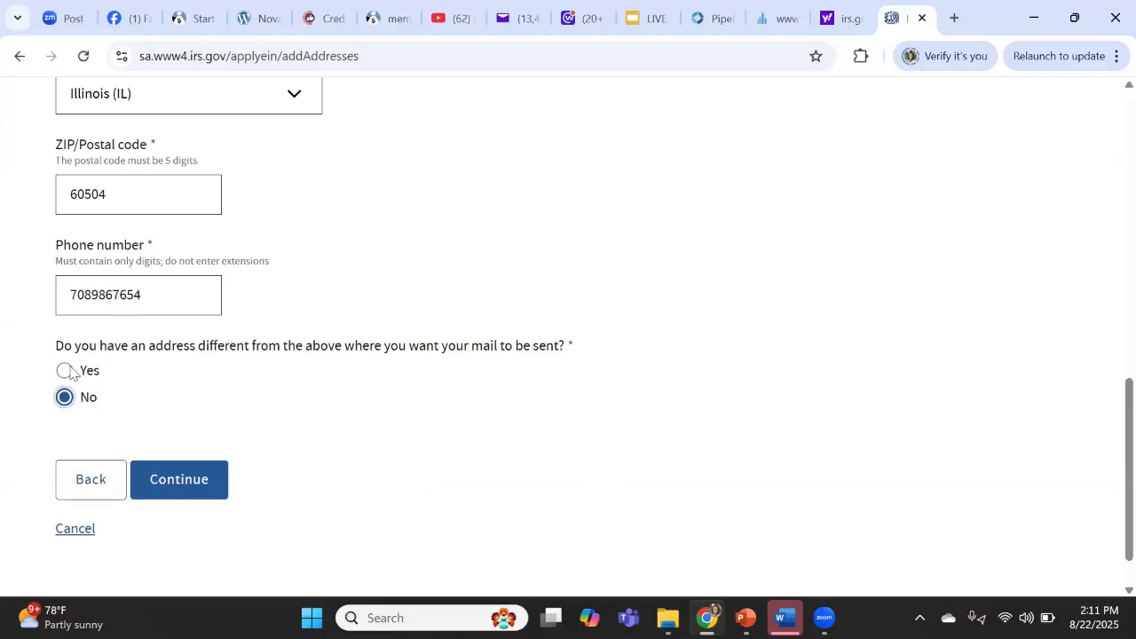
click(64, 374)
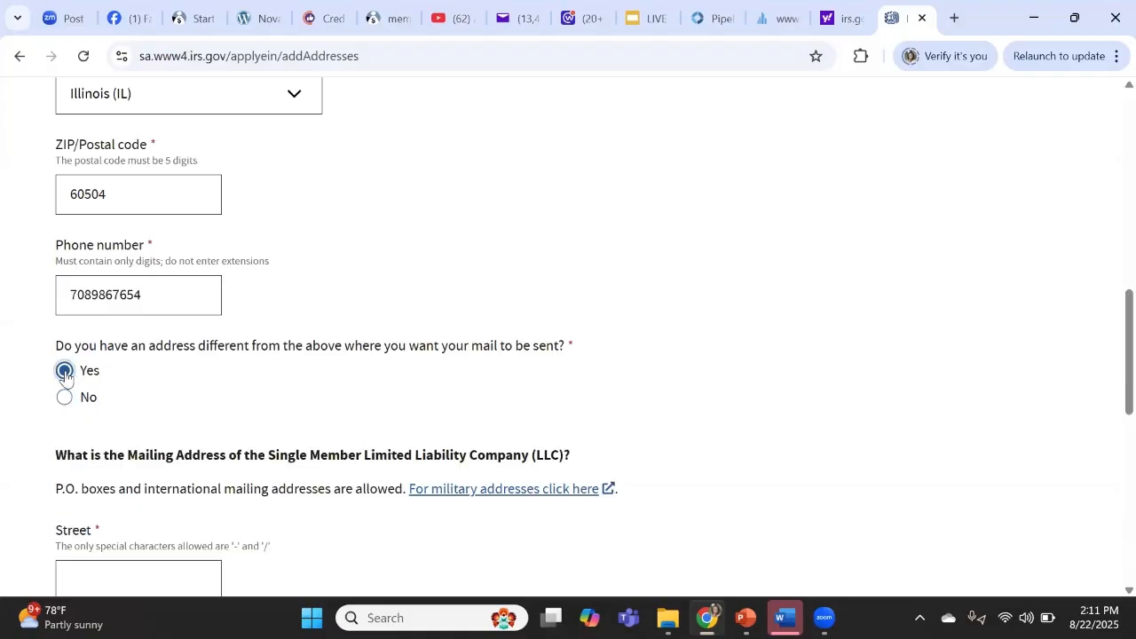
click(65, 399)
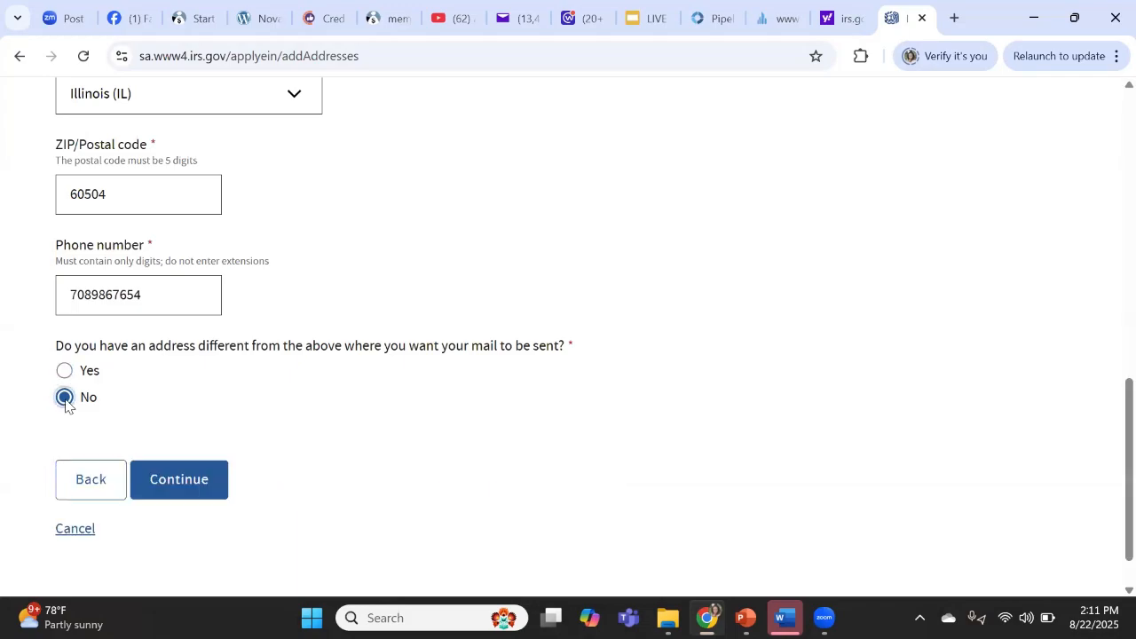
- Continue to Additional Details and enter 'abc llc' as the LLC's legal name
click(188, 495)
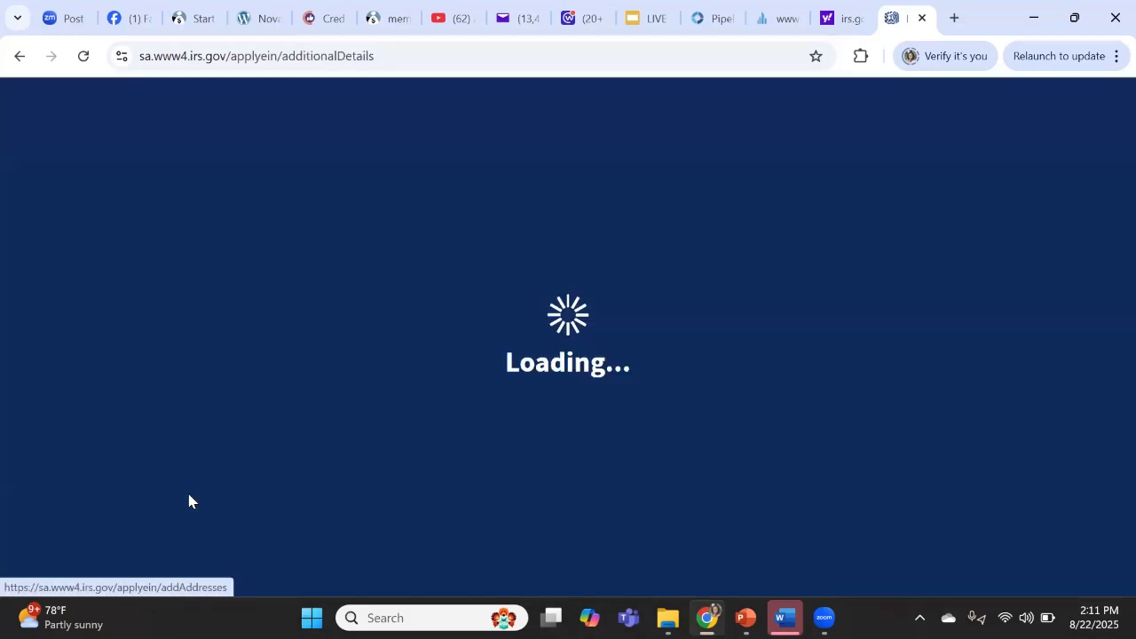
scroll(373, 463, down, 3)
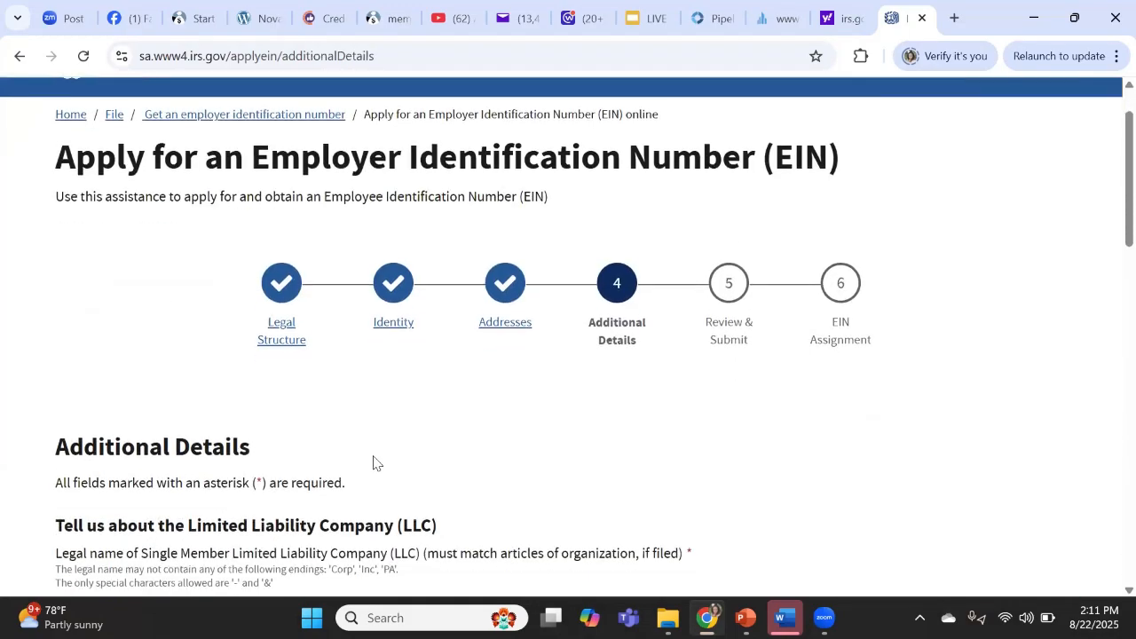
scroll(373, 462, down, 1)
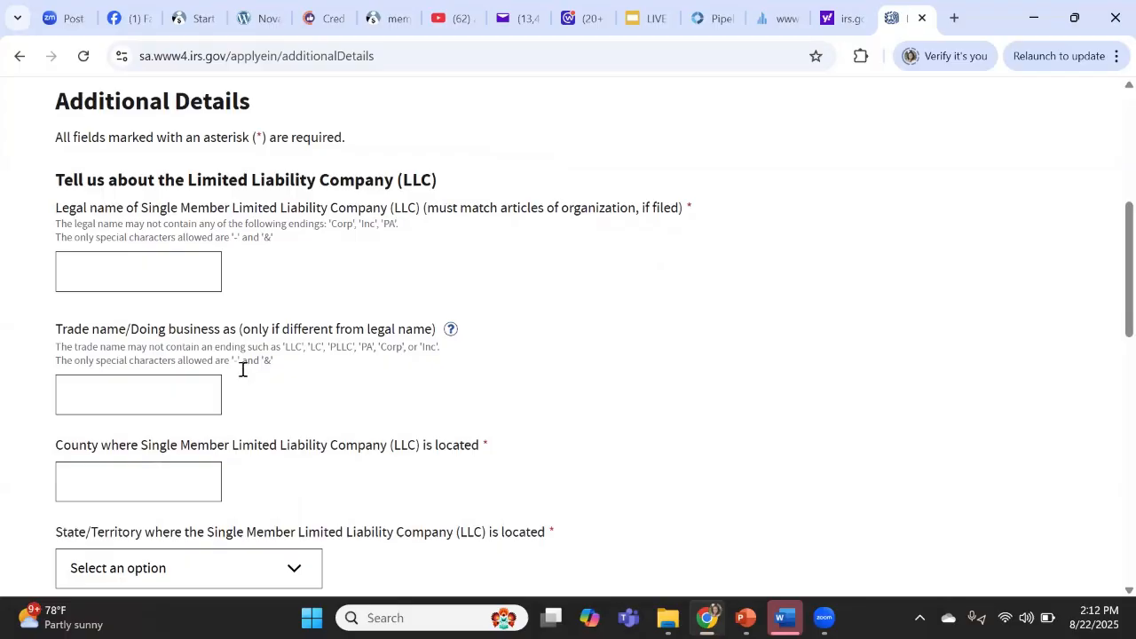
drag(82, 215, 200, 217)
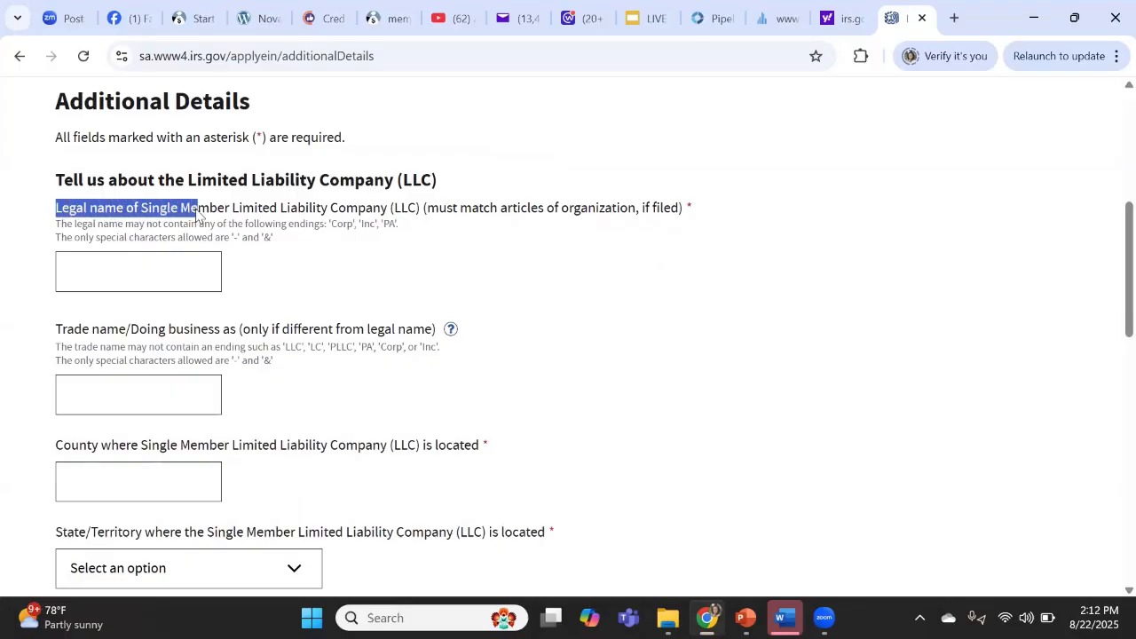
click(167, 279)
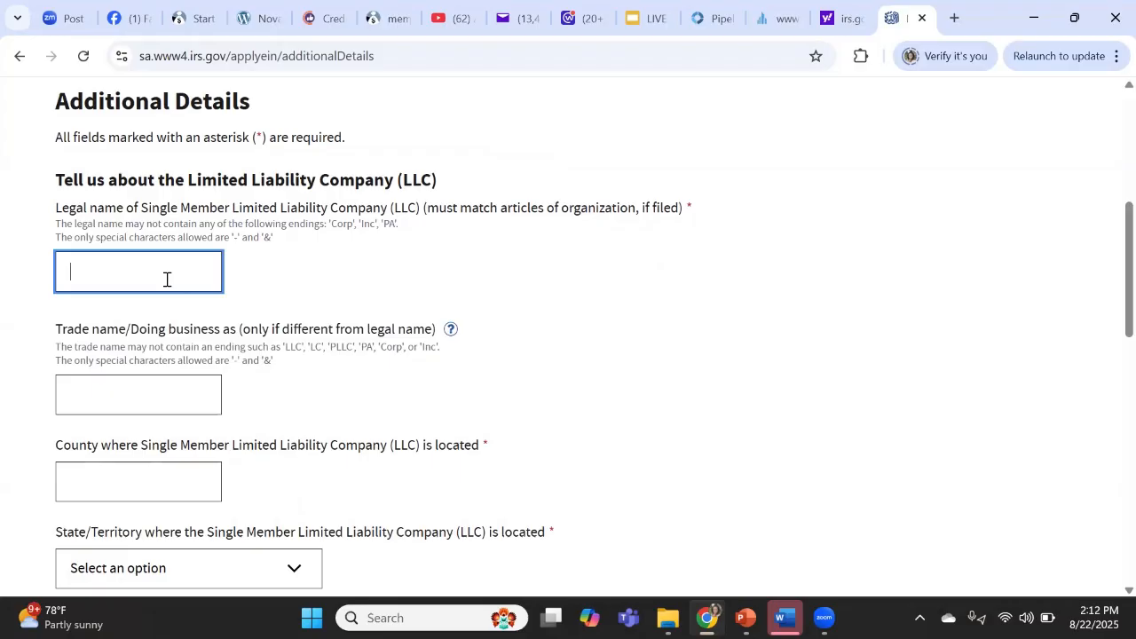
text(abcllc)
click(92, 271)
- Delete the trailing period so the legal name reads exactly 'abc llc'
drag(60, 227, 410, 228)
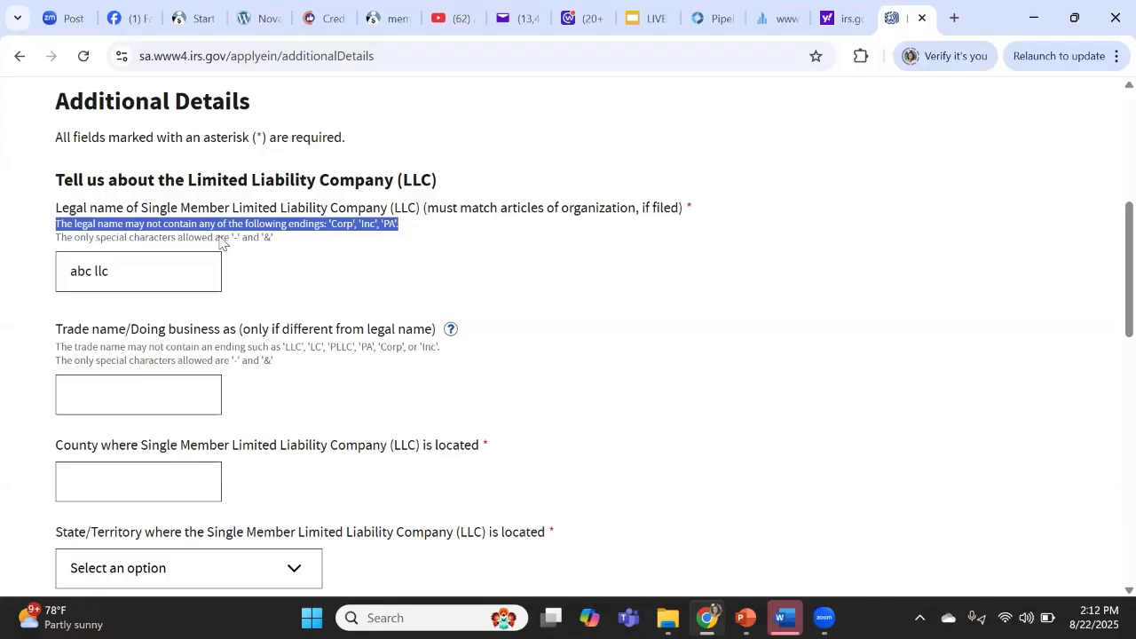
drag(220, 238, 276, 242)
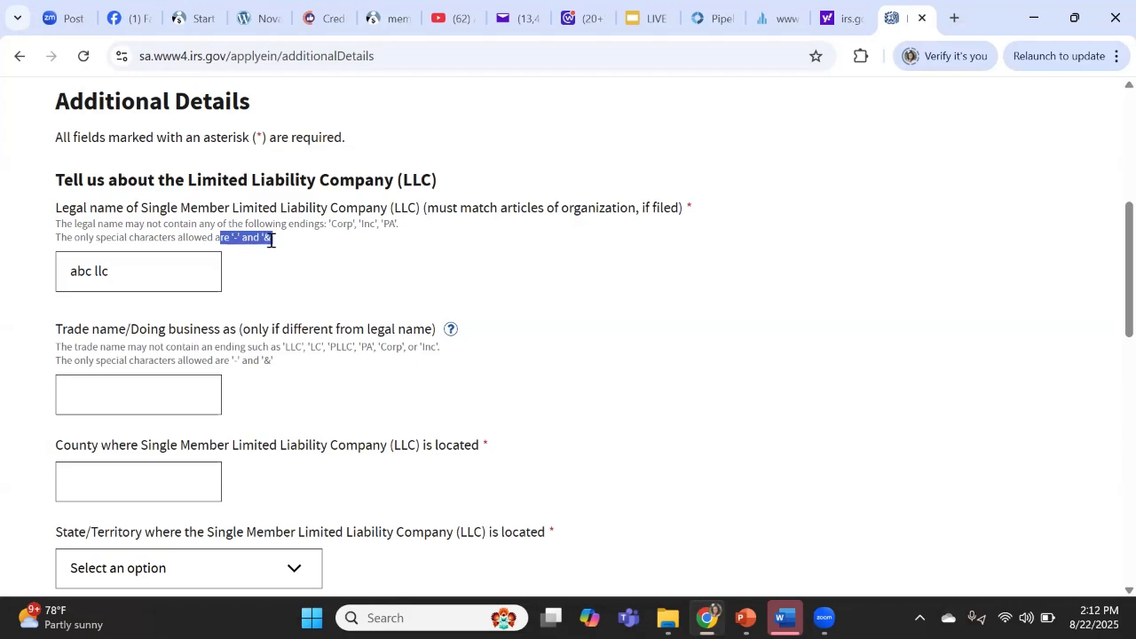
click(169, 273)
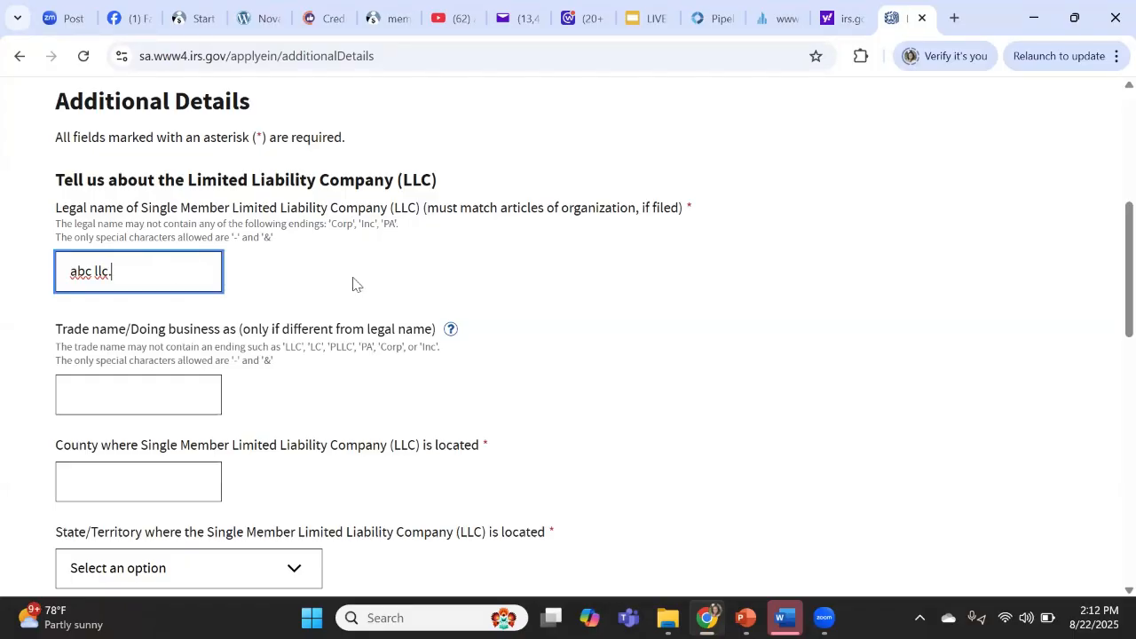
key(BackSpace)
click(317, 299)
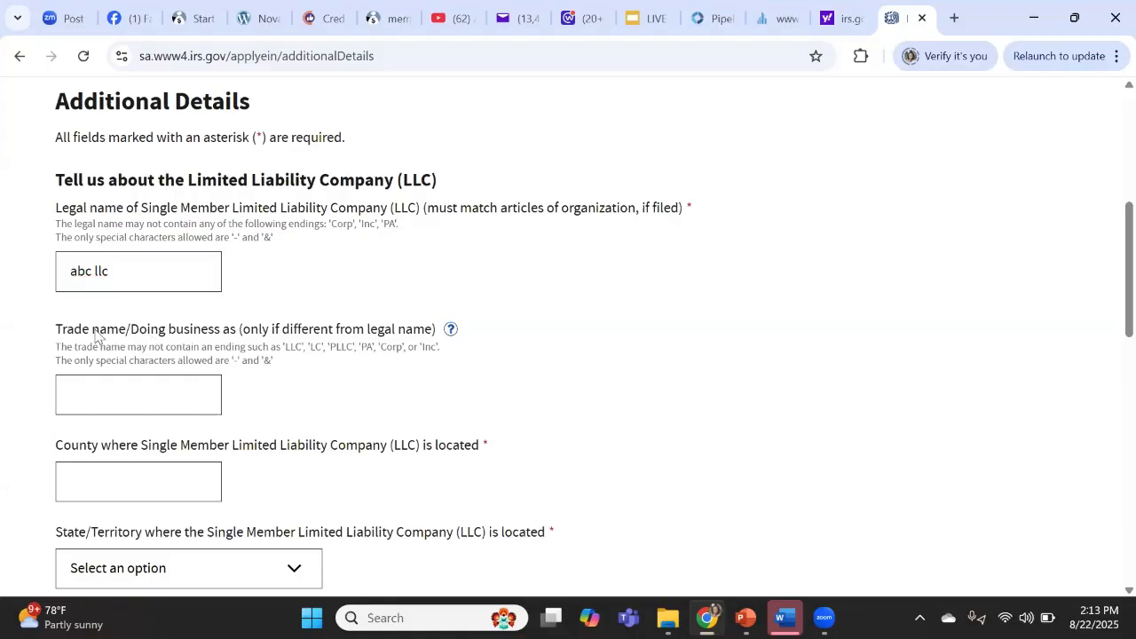
drag(55, 332, 214, 343)
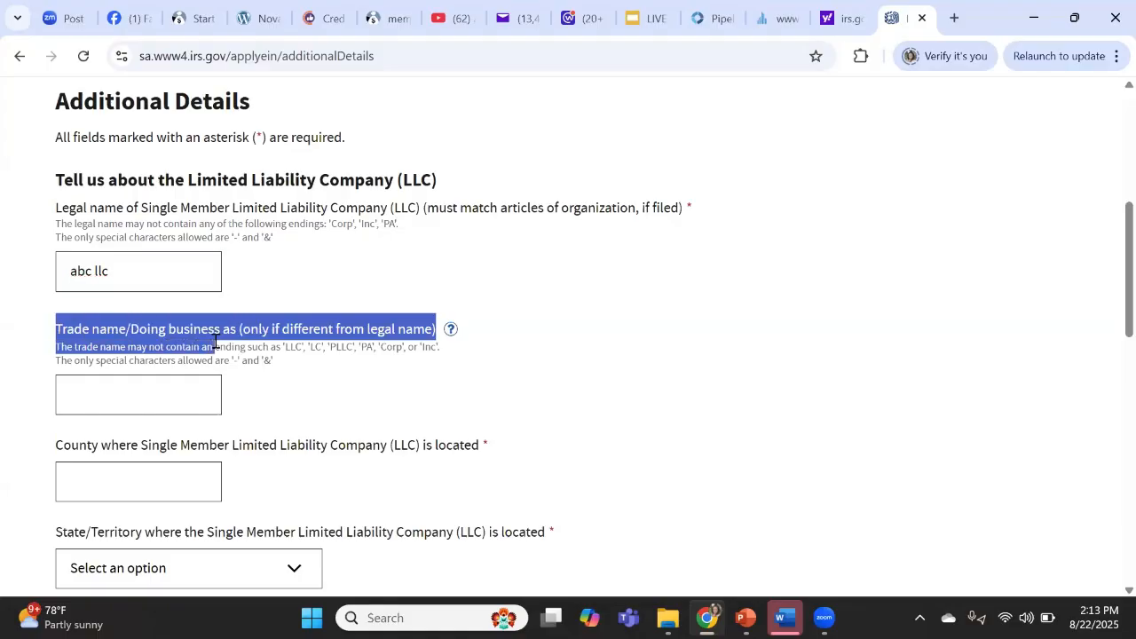
click(375, 291)
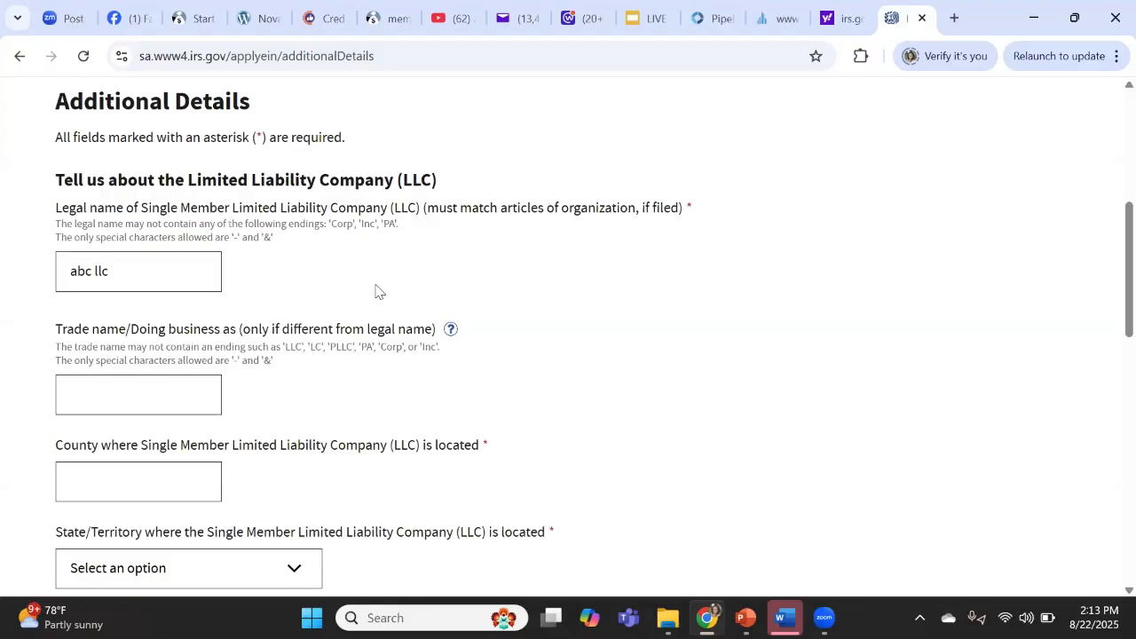
scroll(375, 291, down, 3)
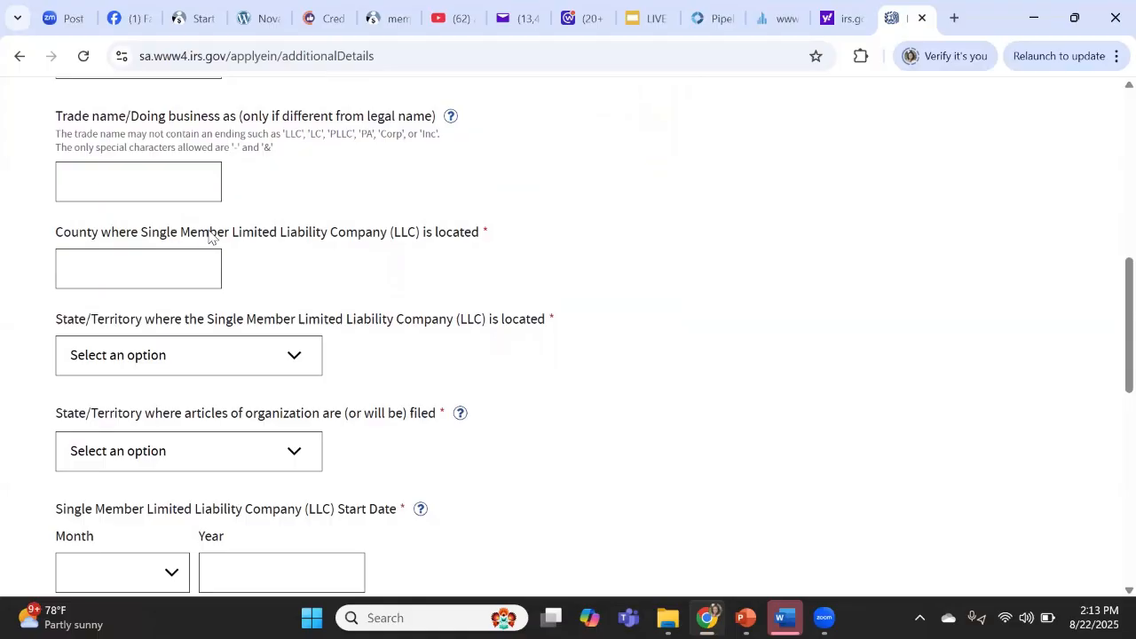
- Enter county 'cook' and choose Illinois (IL) as both location and articles filing state
click(162, 273)
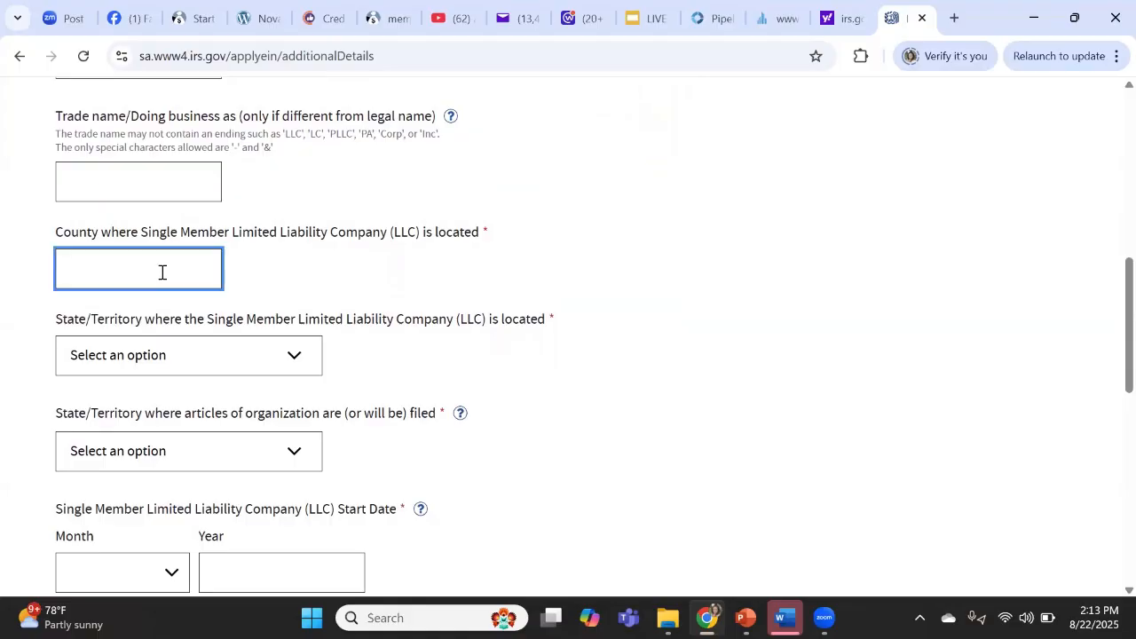
text(cook)
click(189, 347)
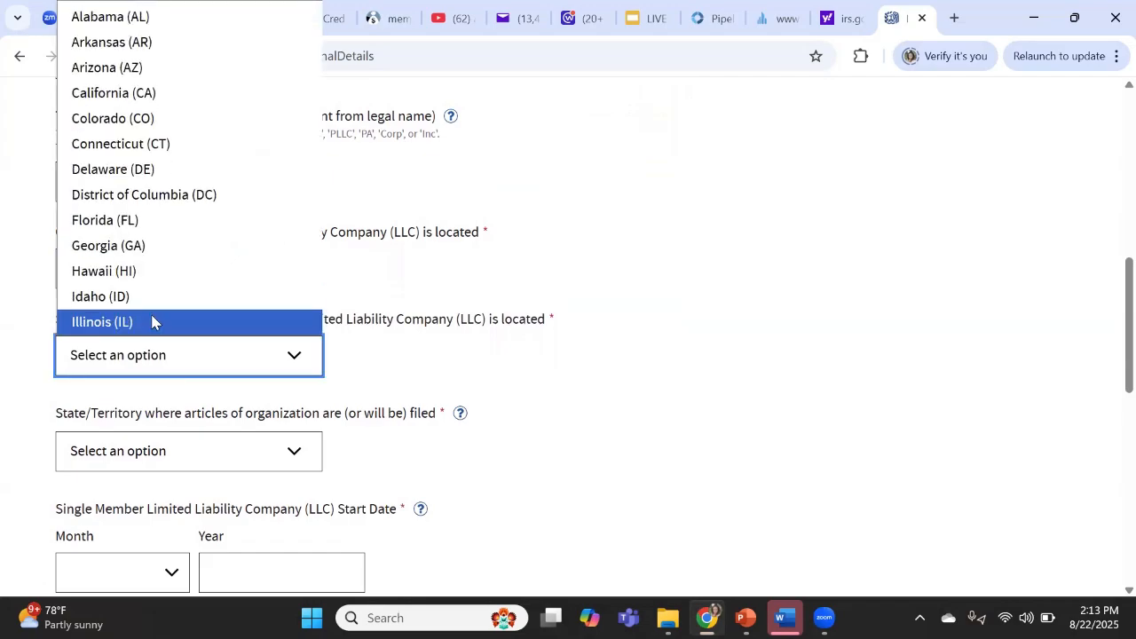
click(152, 322)
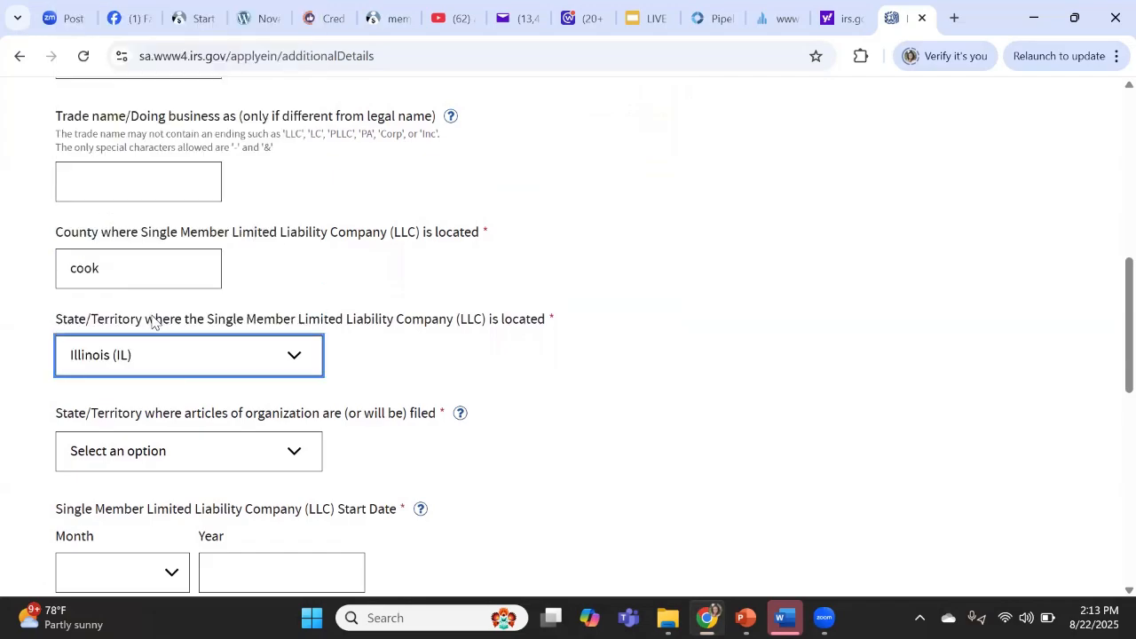
click(205, 458)
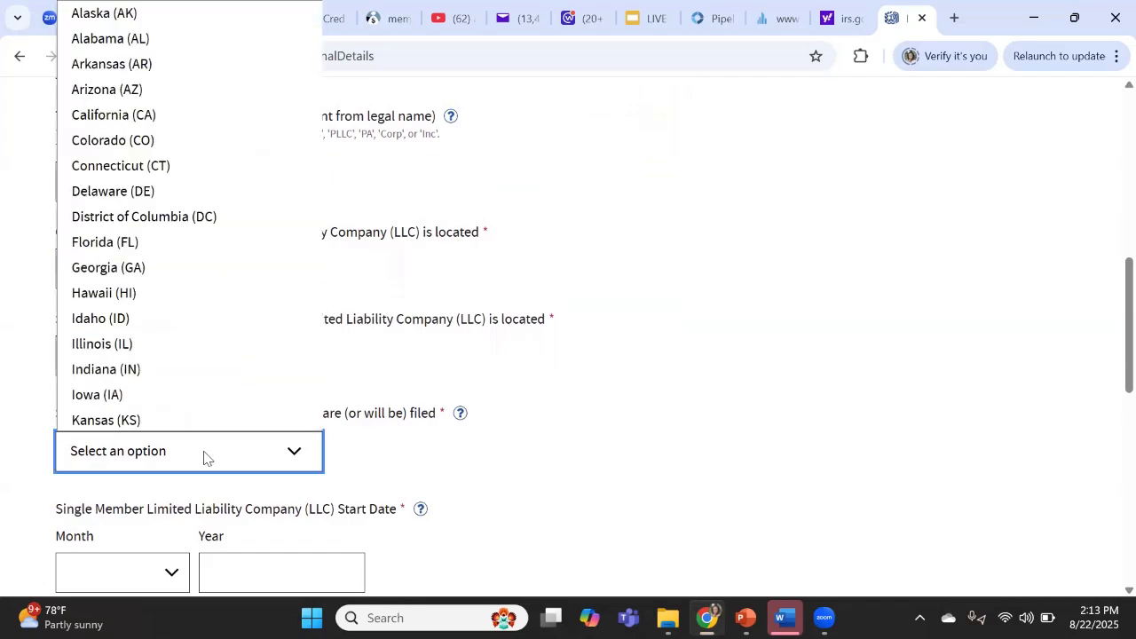
click(139, 343)
click(547, 359)
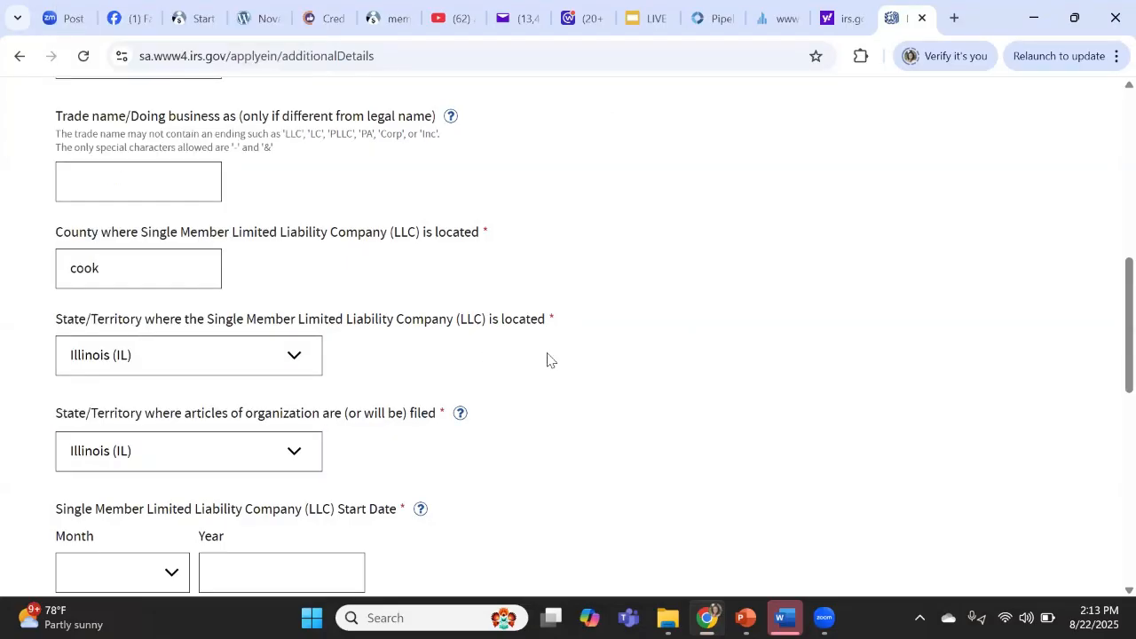
scroll(548, 360, down, 3)
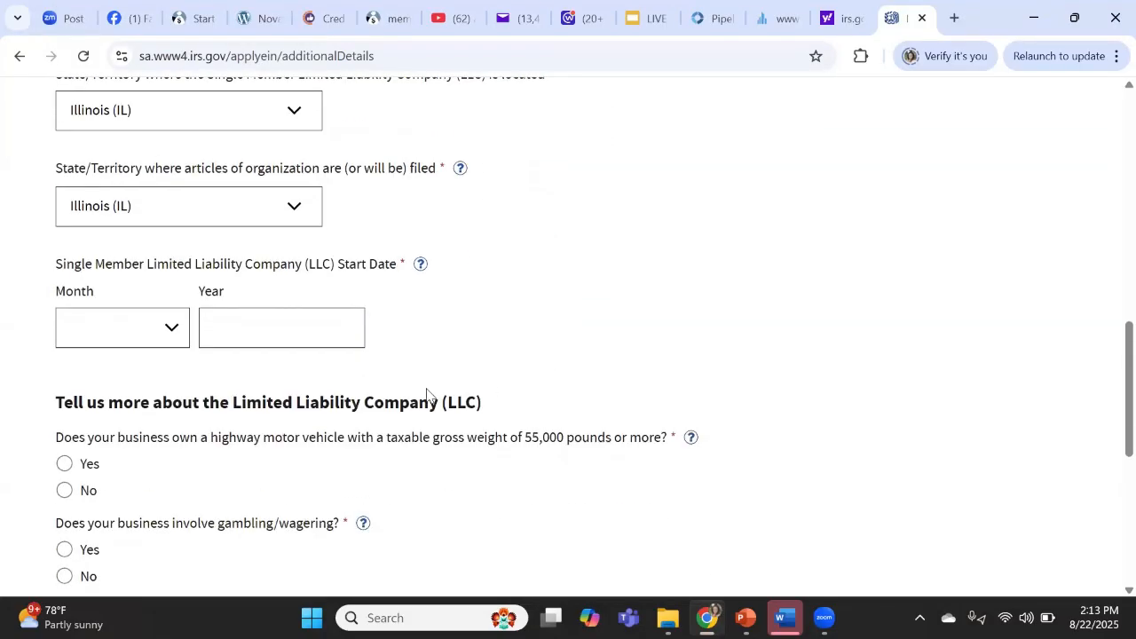
- Enter June as the start month and 2025 as the start year of the LLC
drag(57, 264, 397, 272)
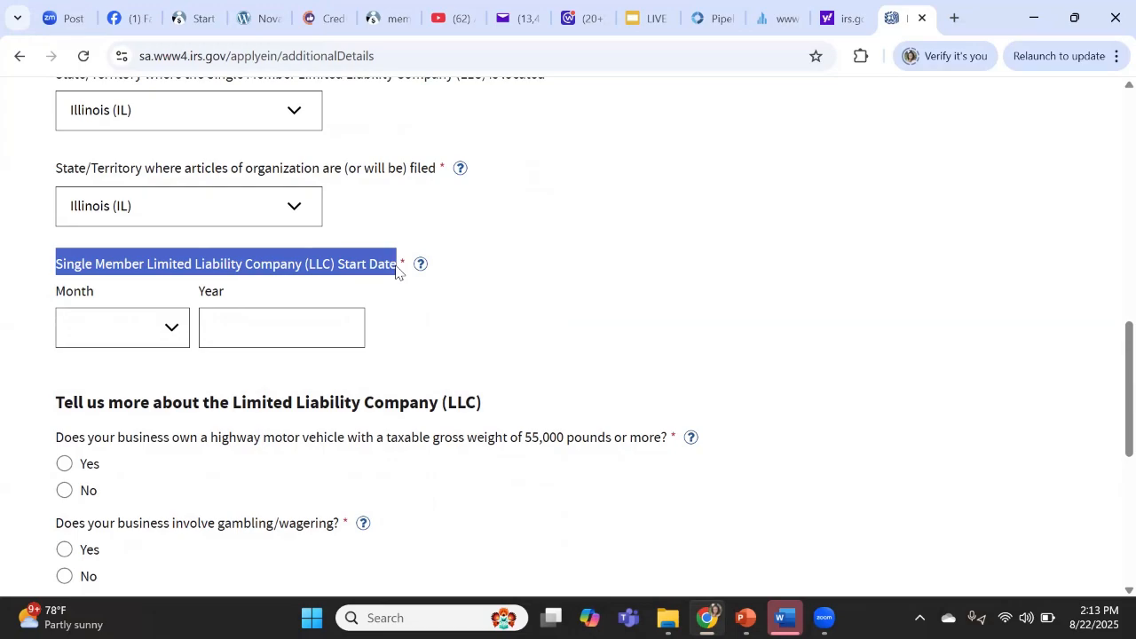
click(173, 330)
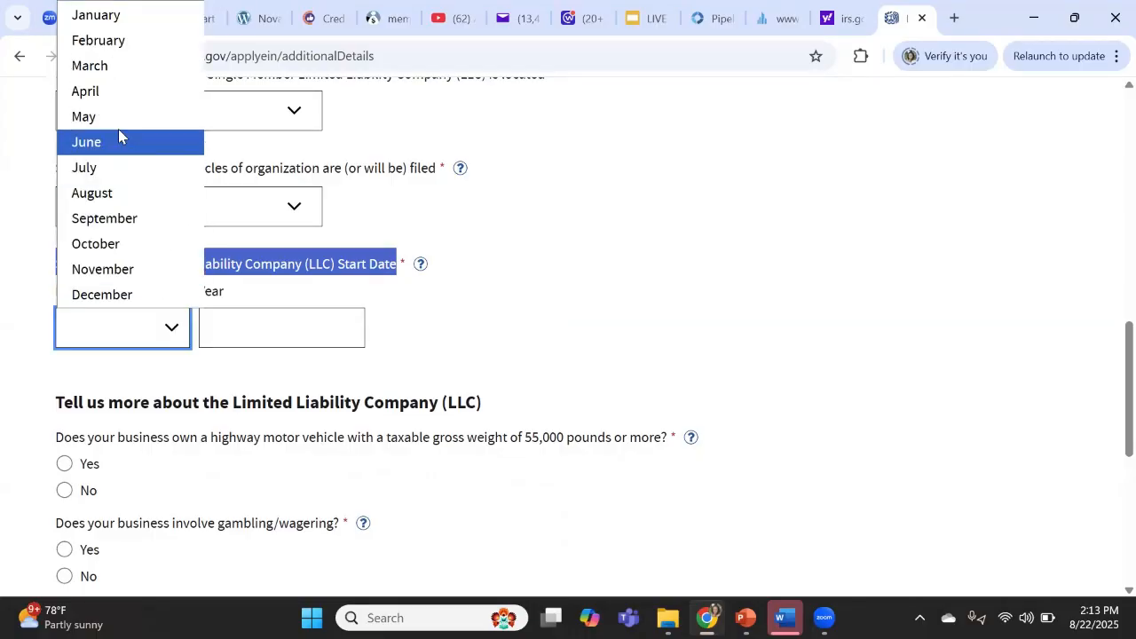
click(118, 141)
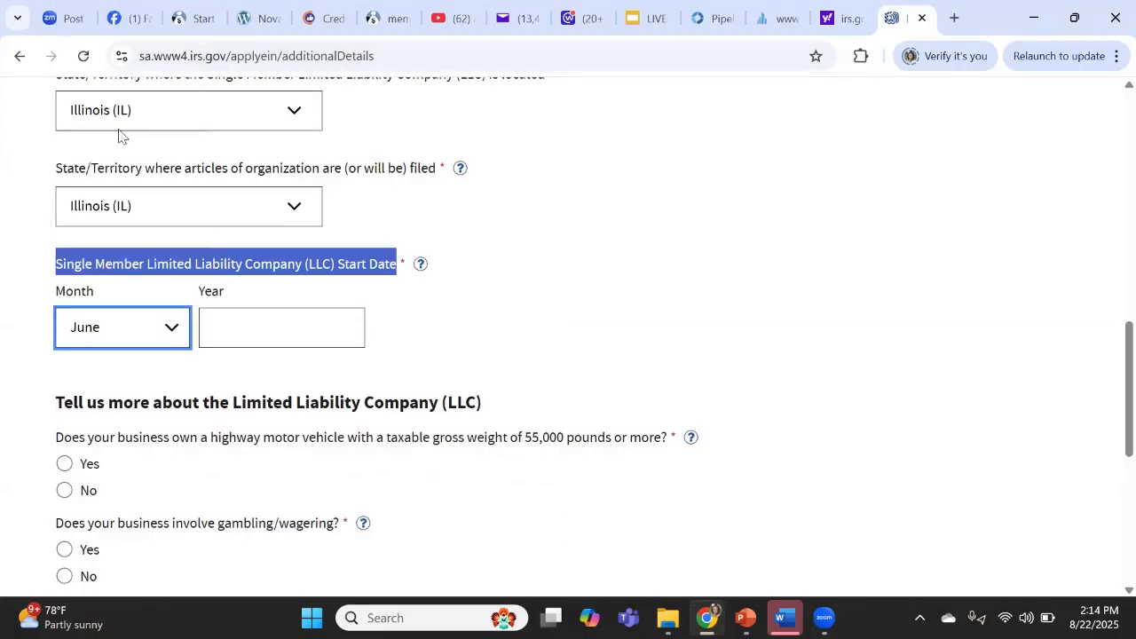
click(213, 317)
text(2025)
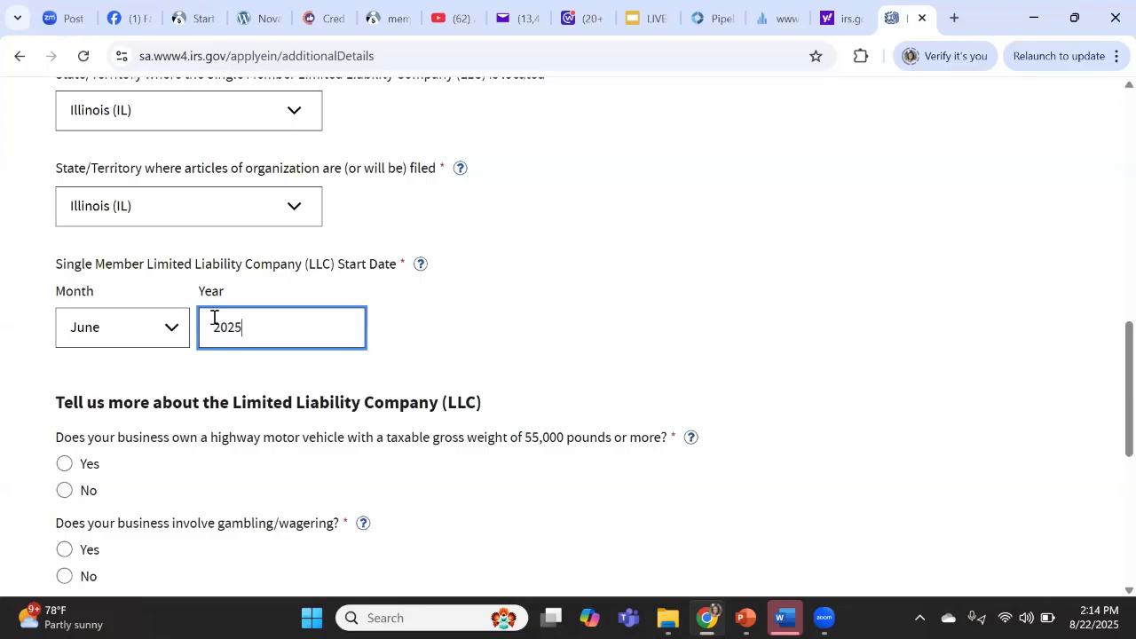
click(530, 340)
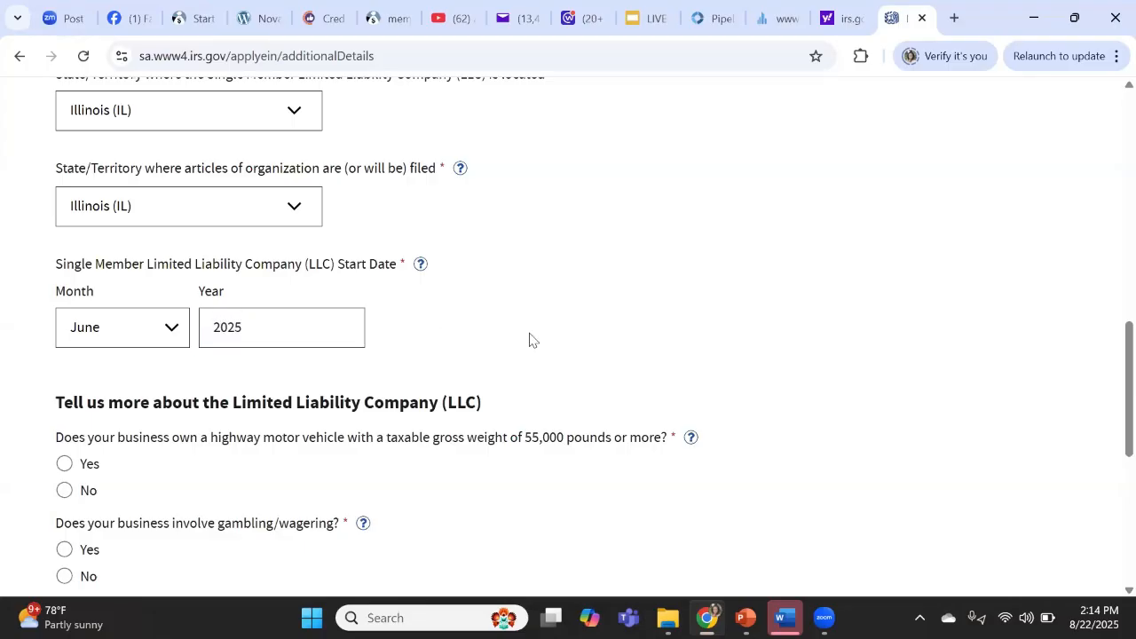
- Answer No to the heavy highway vehicle, gambling/wagering and Form 720 questions
scroll(530, 340, down, 3)
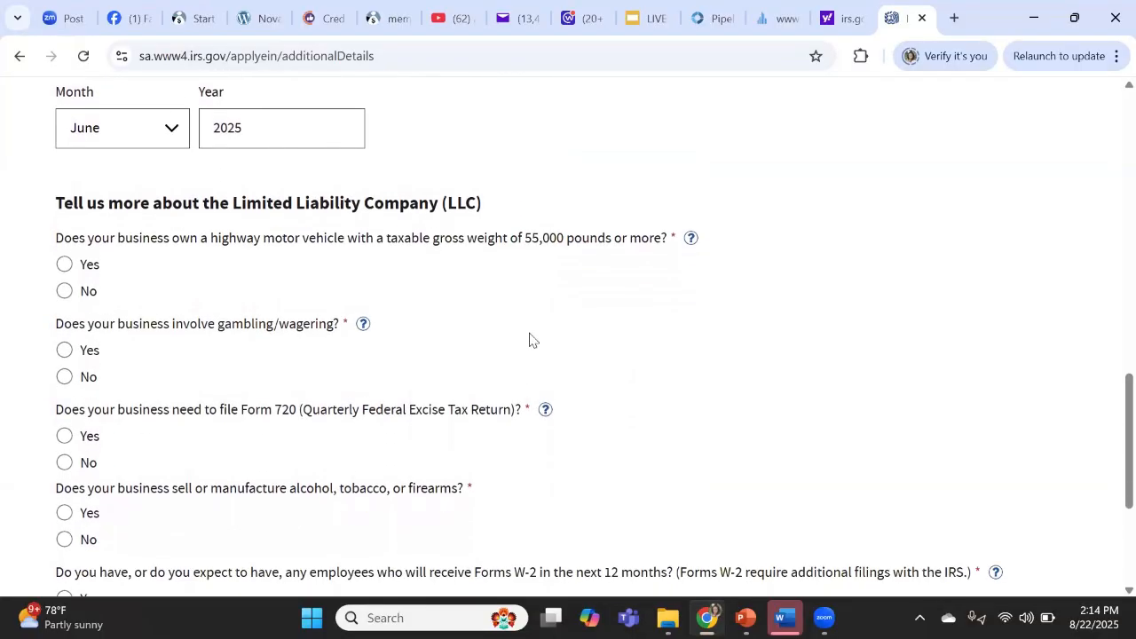
scroll(530, 340, down, 1)
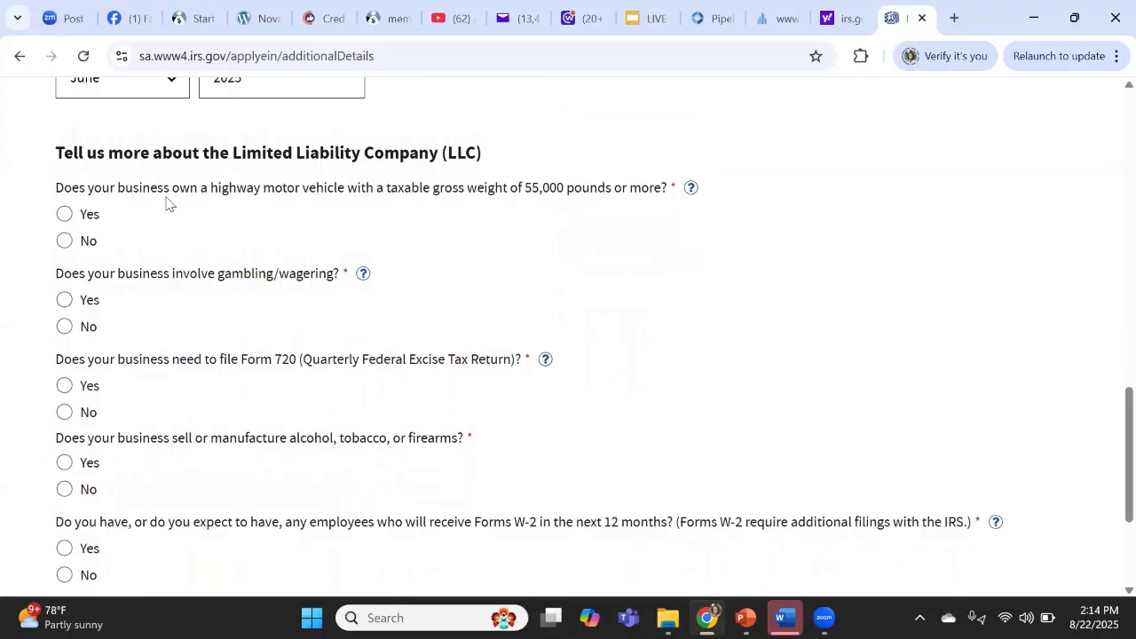
click(66, 243)
click(62, 329)
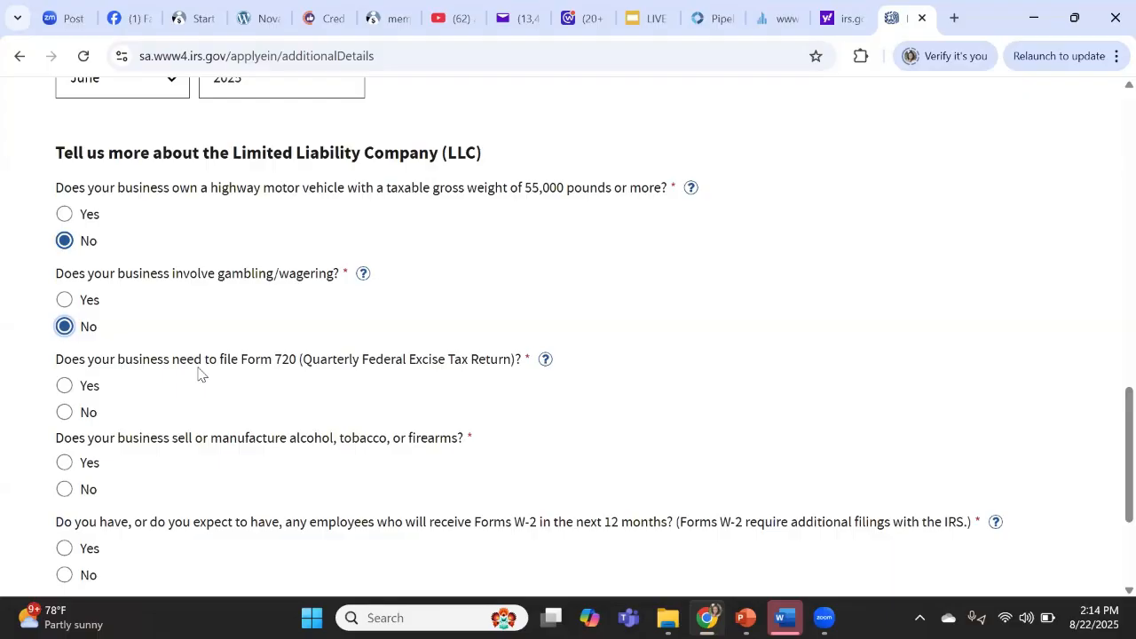
click(62, 415)
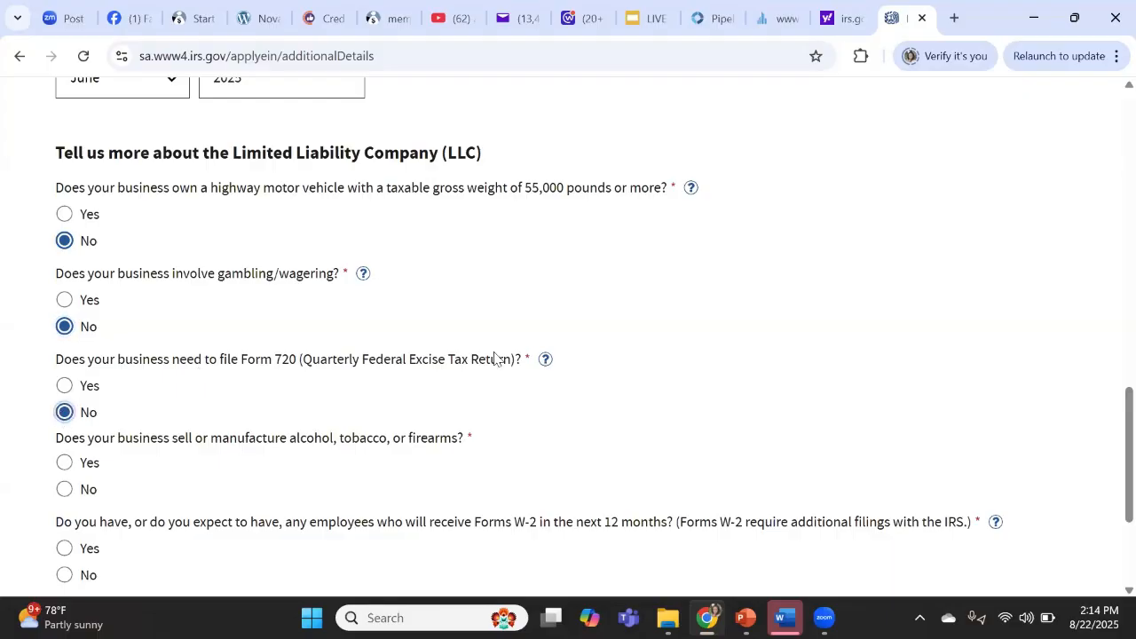
- Check the Form 720 explanation, then answer No to the alcohol/tobacco/firearms and W-2 employee questions
click(547, 362)
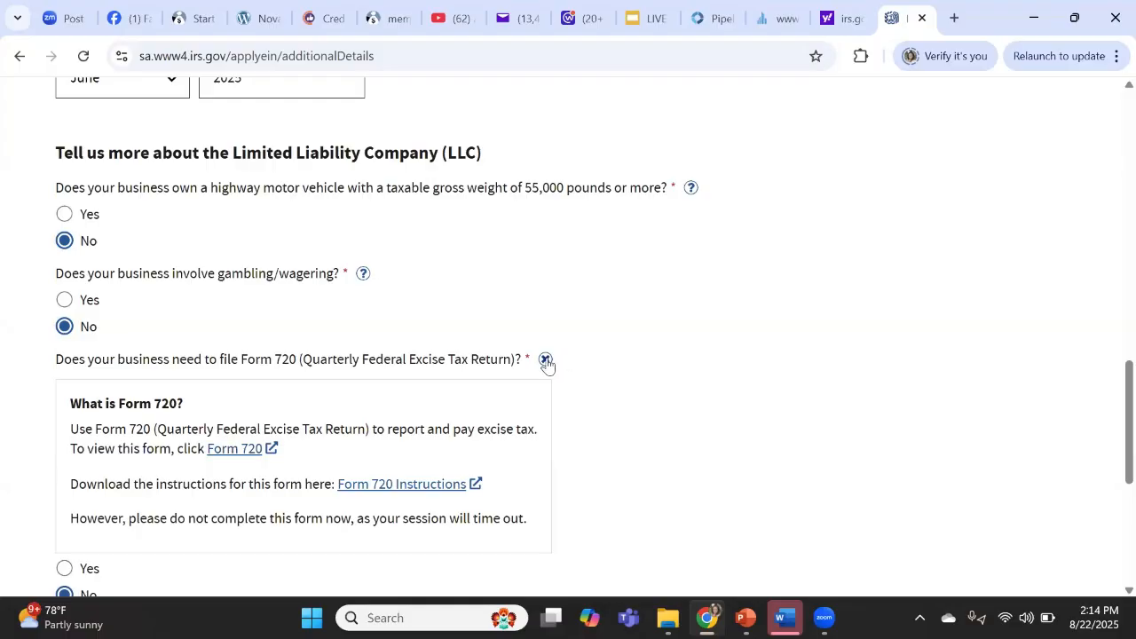
click(546, 361)
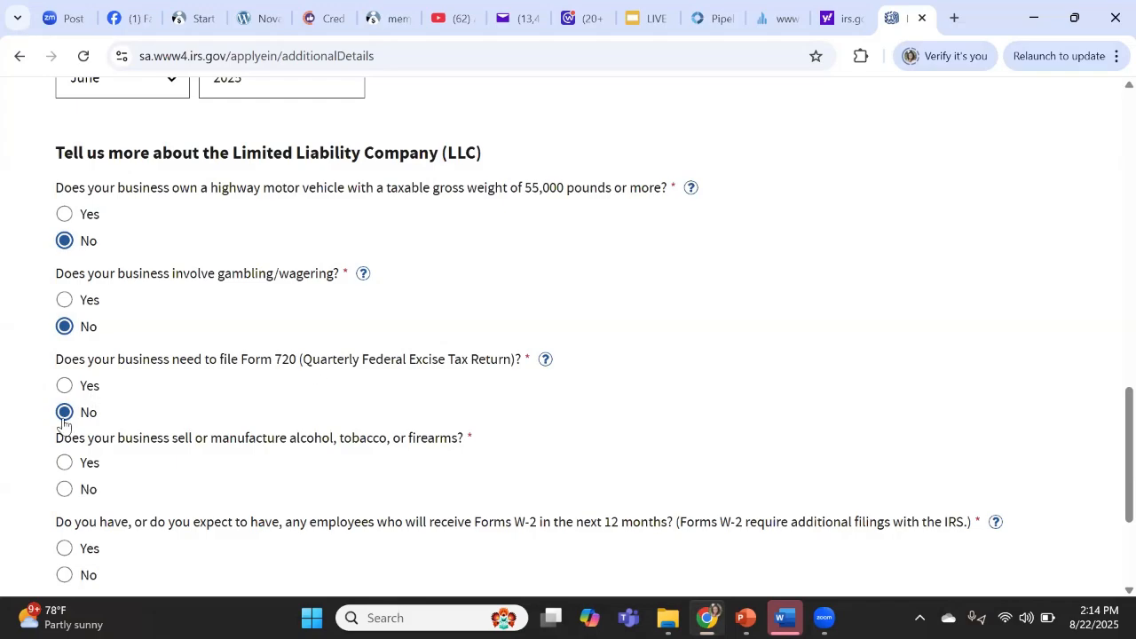
scroll(266, 419, down, 2)
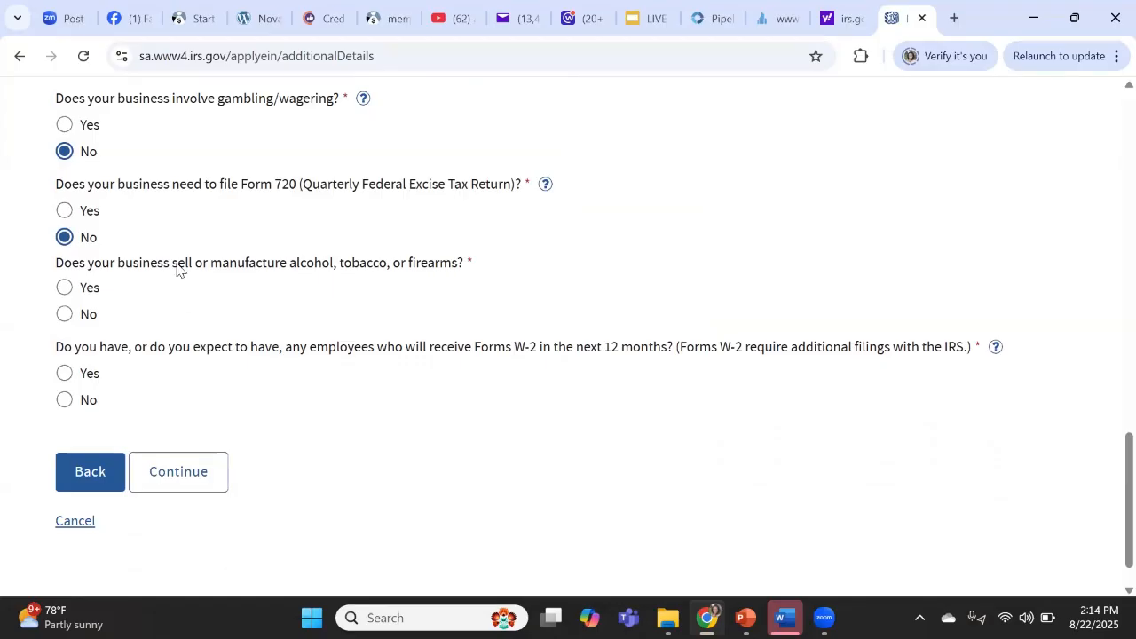
click(64, 316)
click(62, 400)
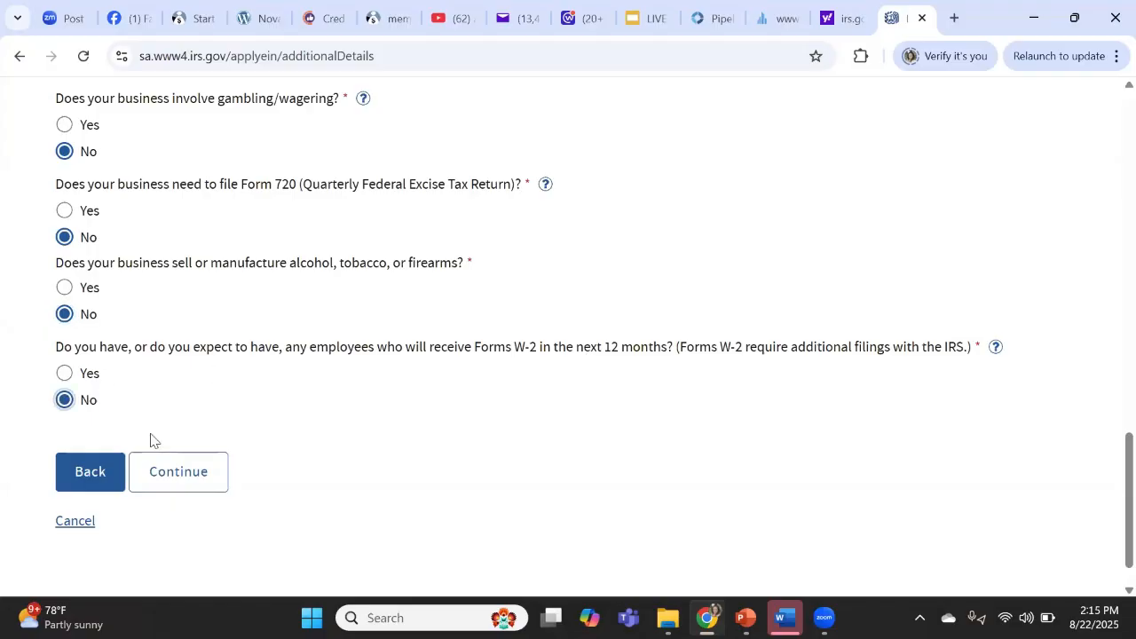
- Move on to the business activity page and classify the business under Other
click(183, 479)
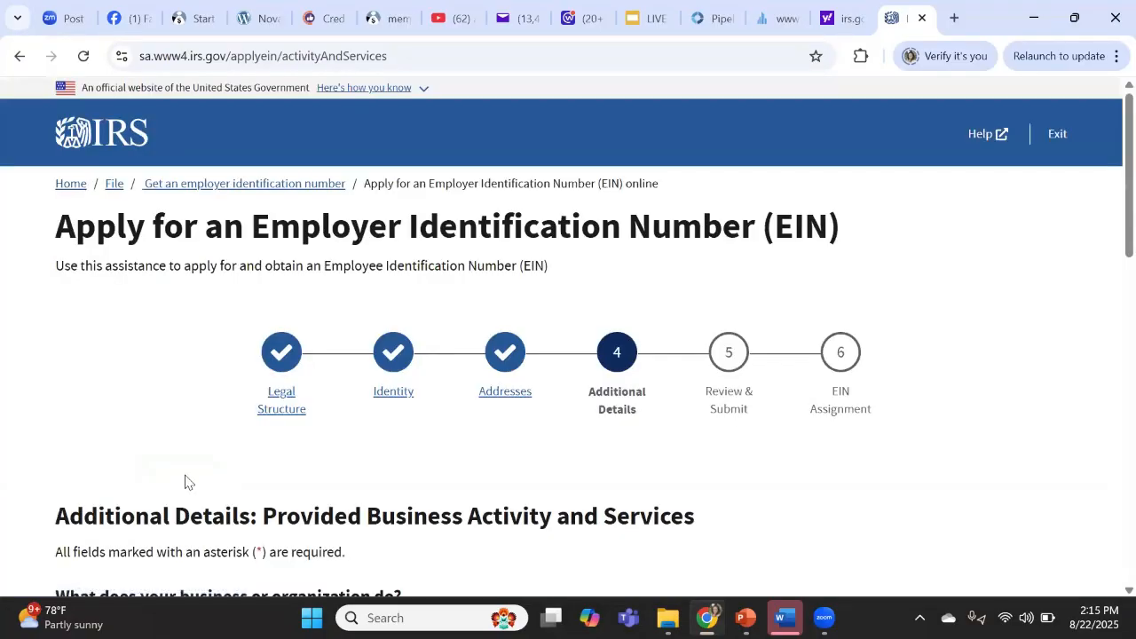
scroll(185, 482, down, 3)
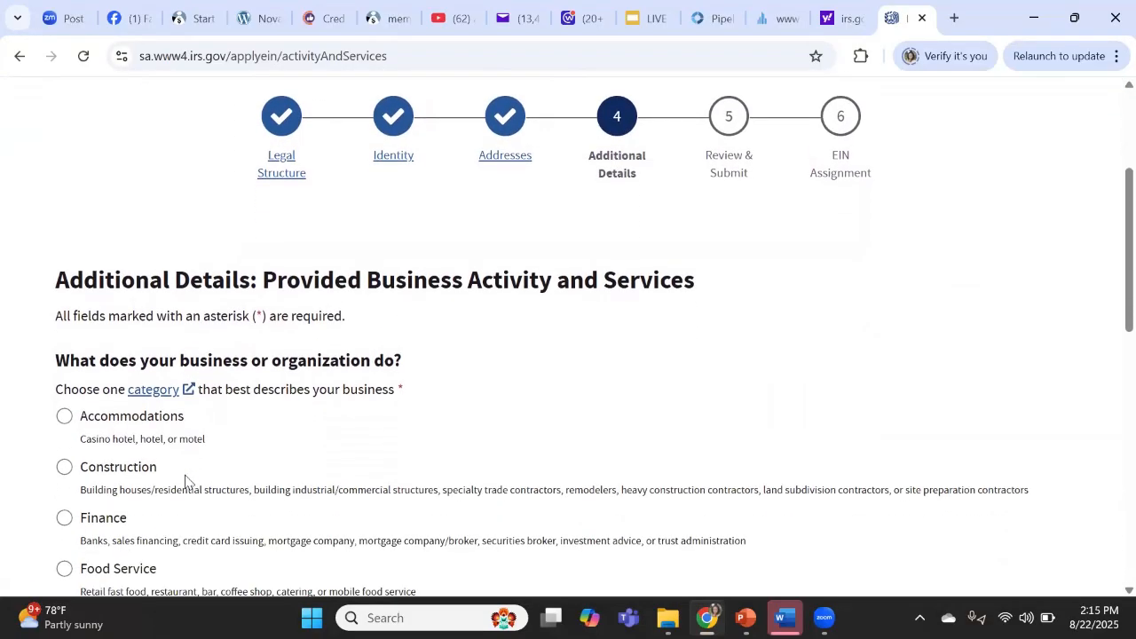
scroll(185, 482, down, 1)
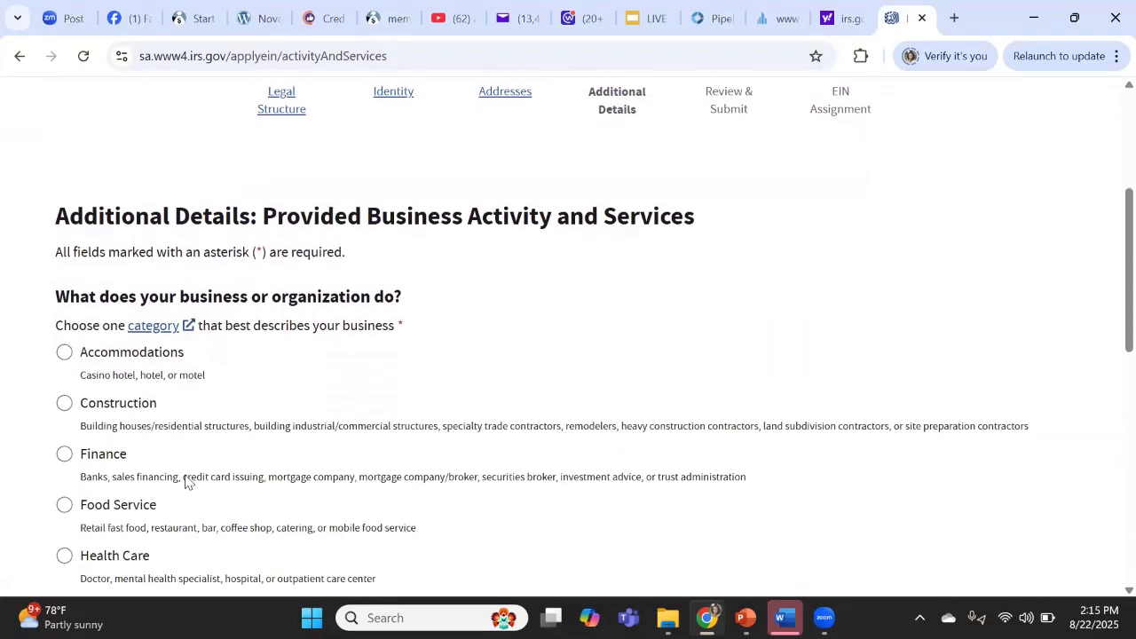
scroll(185, 481, down, 2)
scroll(186, 482, down, 3)
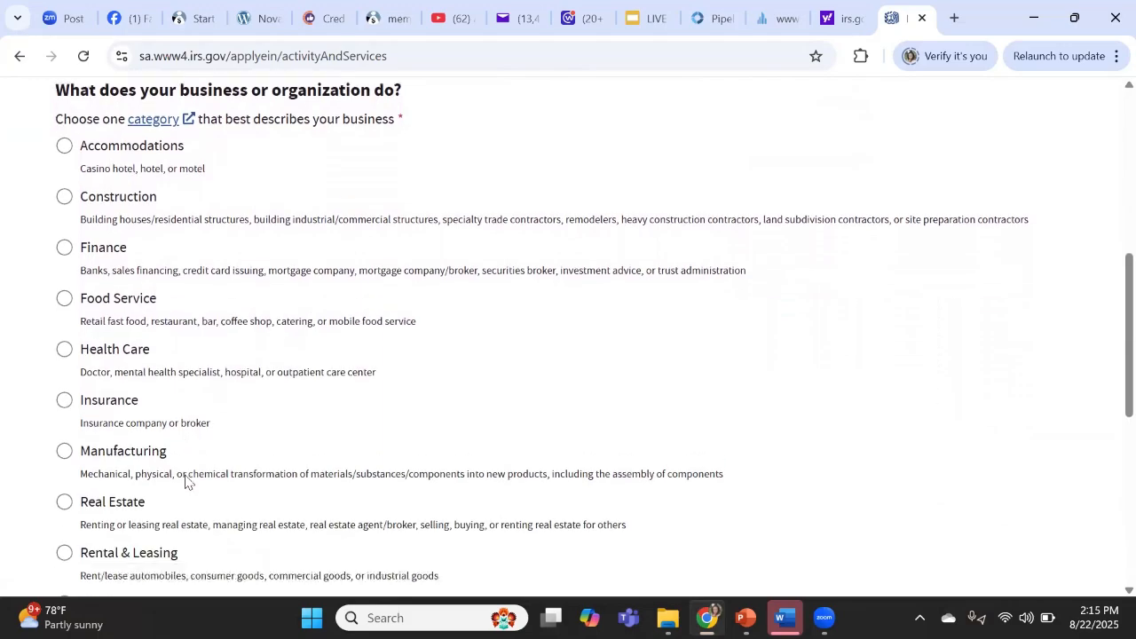
scroll(185, 482, down, 2)
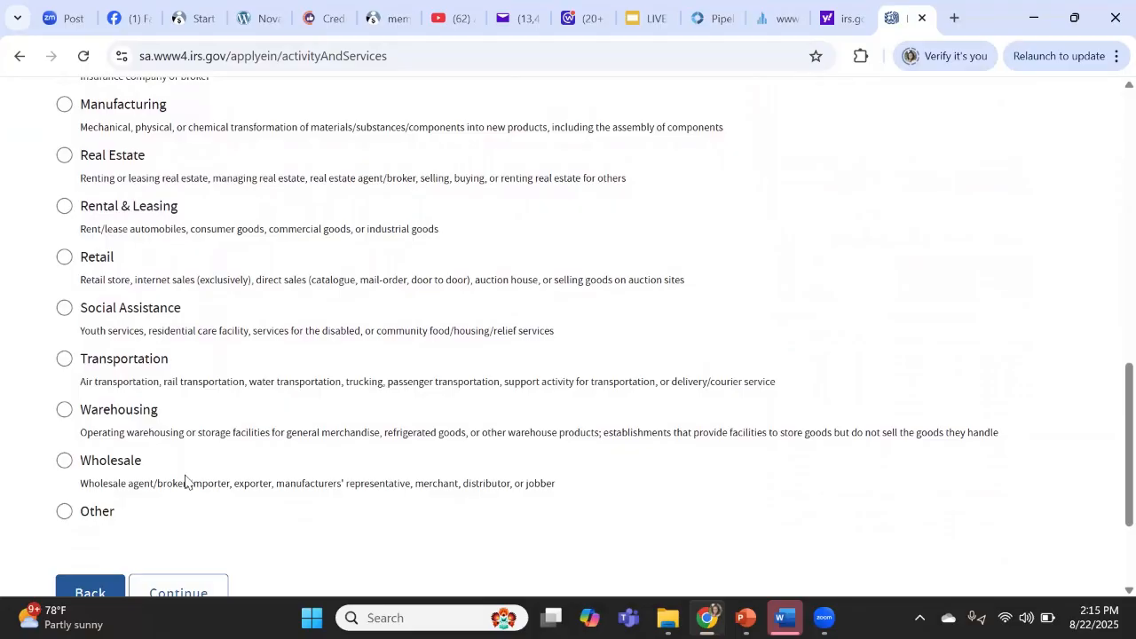
click(63, 515)
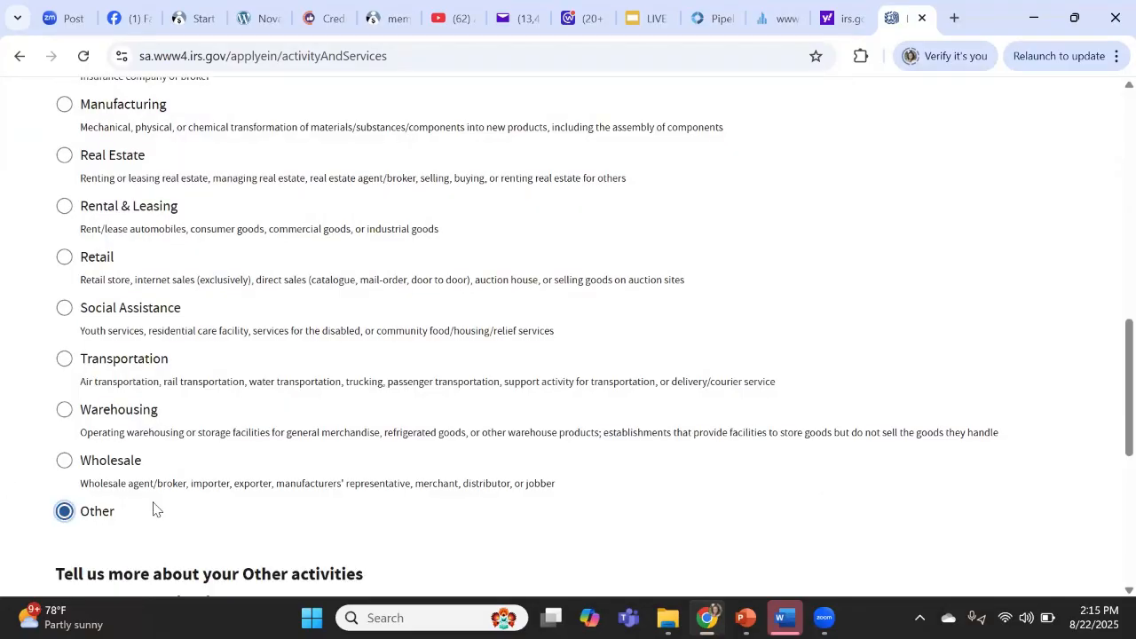
- Choose Consulting as the primary Other activity
scroll(153, 508, down, 3)
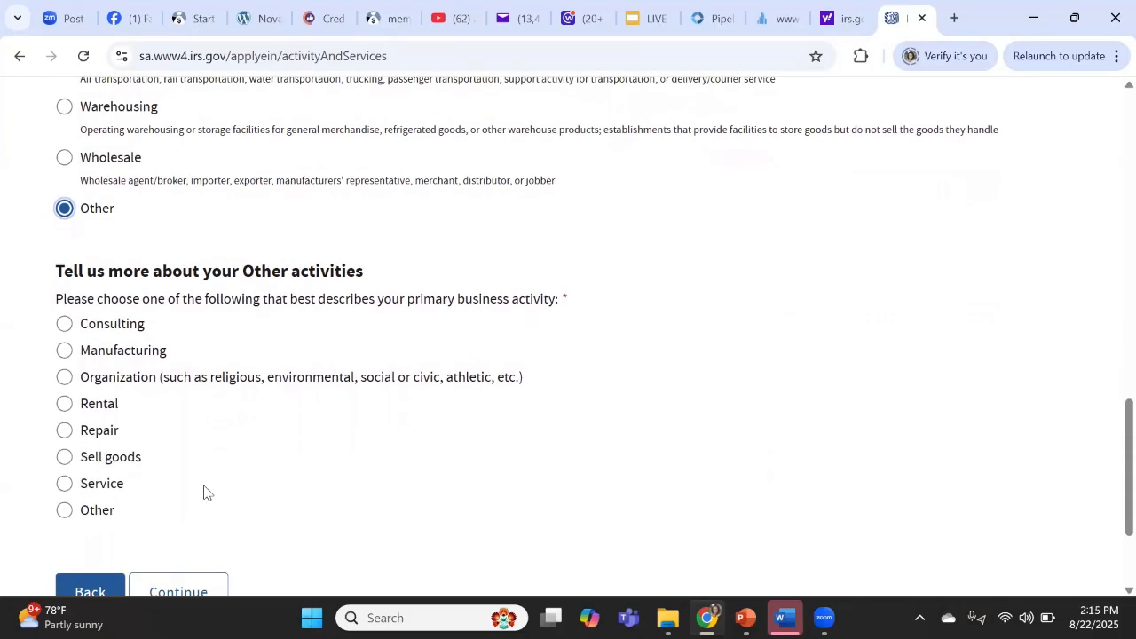
click(64, 324)
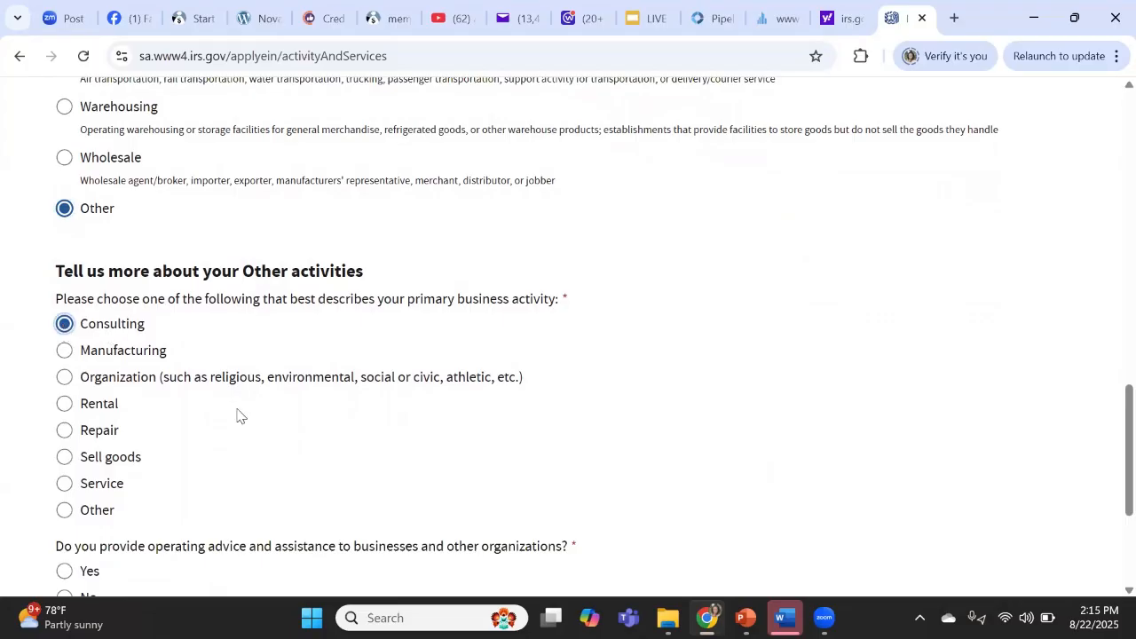
scroll(248, 429, down, 2)
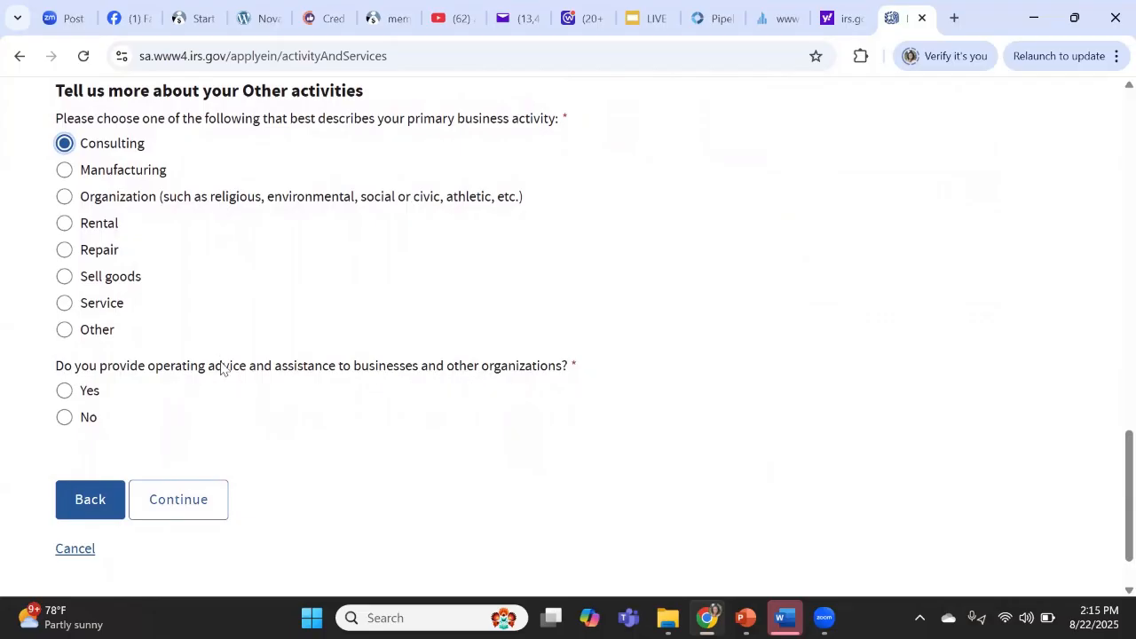
- Answer Yes to giving operating advice and describe it as 'Consulting with consumers and business ownwers'
click(63, 391)
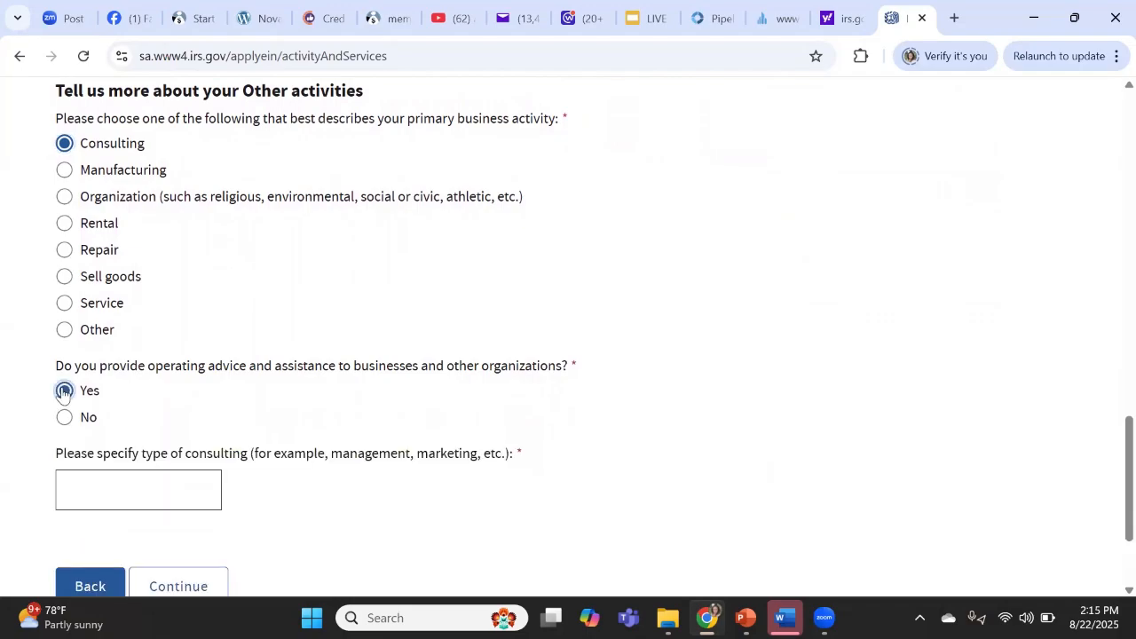
click(108, 487)
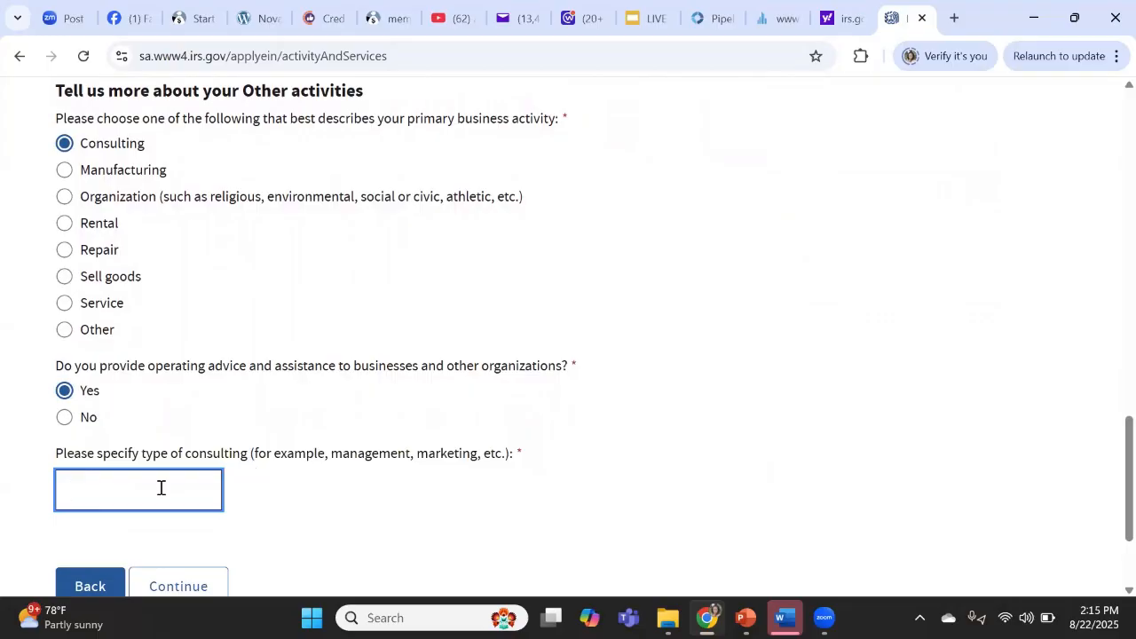
text(Bu)
key(BackSpace)
key(BackSpace)
text(Consulting with consumers and business ownwers)
- Fix the typo to 'business owners' and continue to Review and Submit
click(190, 480)
key(BackSpace)
key(Left)
key(Left)
key(Left)
key(Left)
key(Left)
key(Left)
key(Left)
key(Left)
key(Left)
key(Left)
key(Left)
key(Left)
key(Left)
key(Left)
key(Left)
key(Left)
key(Left)
key(Left)
key(Left)
key(Left)
key(Left)
key(Left)
key(Left)
key(Left)
key(Left)
click(322, 492)
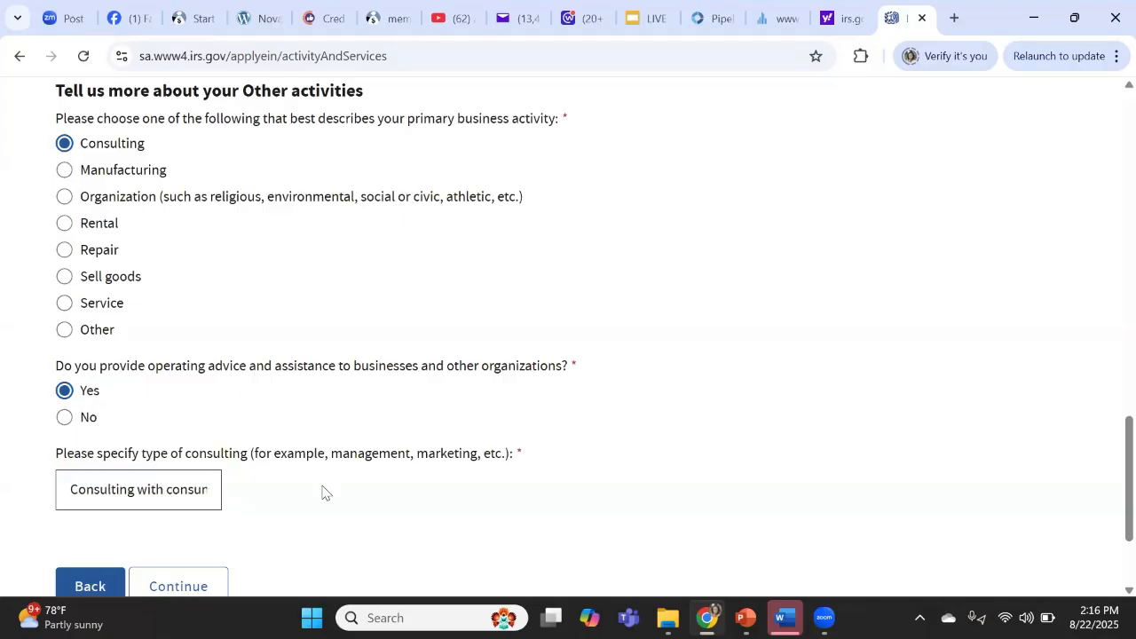
click(177, 586)
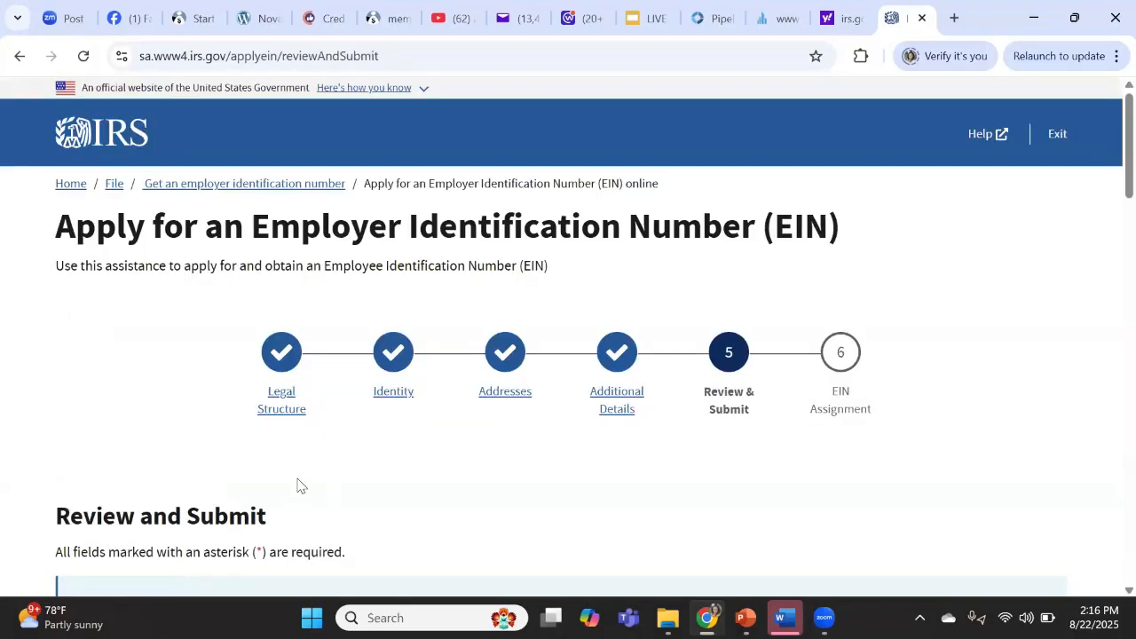
- Choose to receive the EIN confirmation letter by mail, allowing up to 4 weeks for delivery
scroll(299, 485, down, 4)
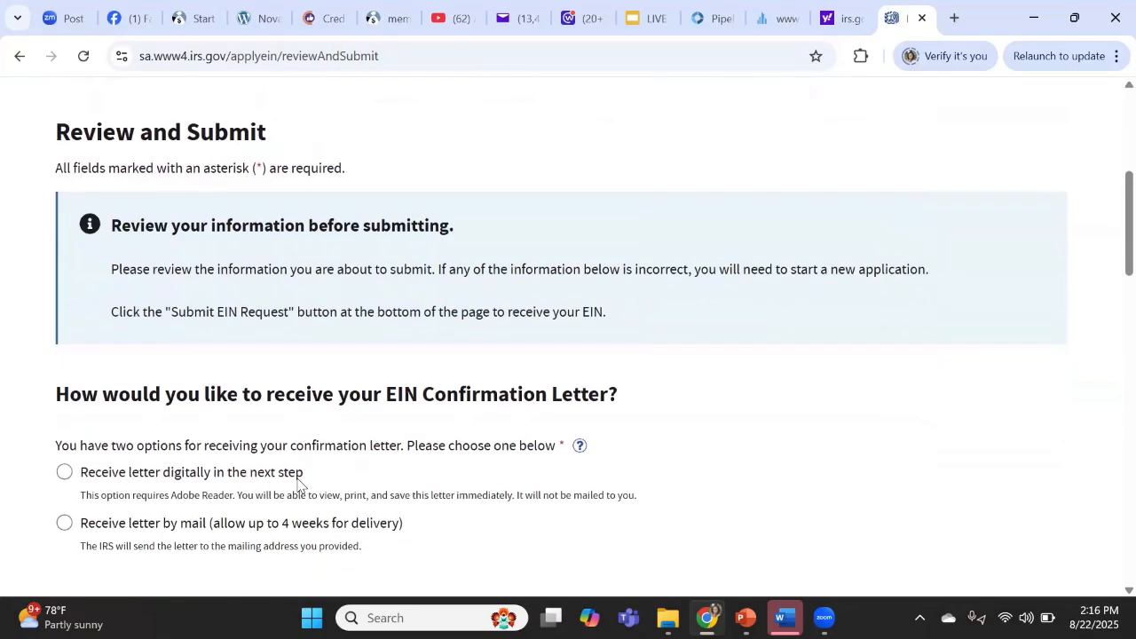
scroll(297, 484, down, 2)
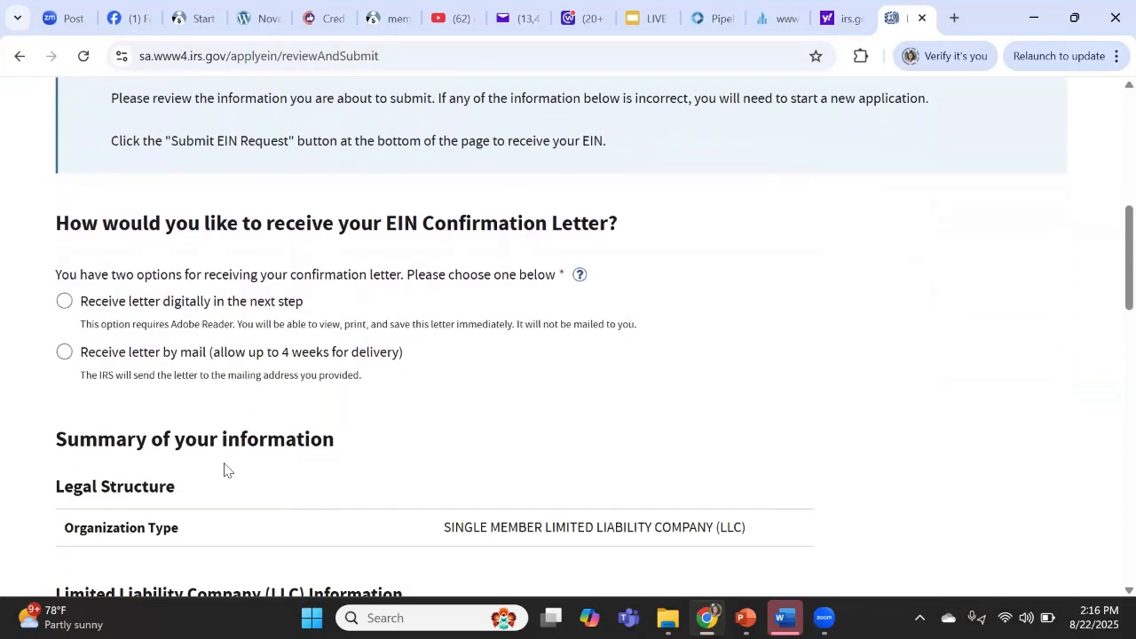
drag(53, 274, 404, 277)
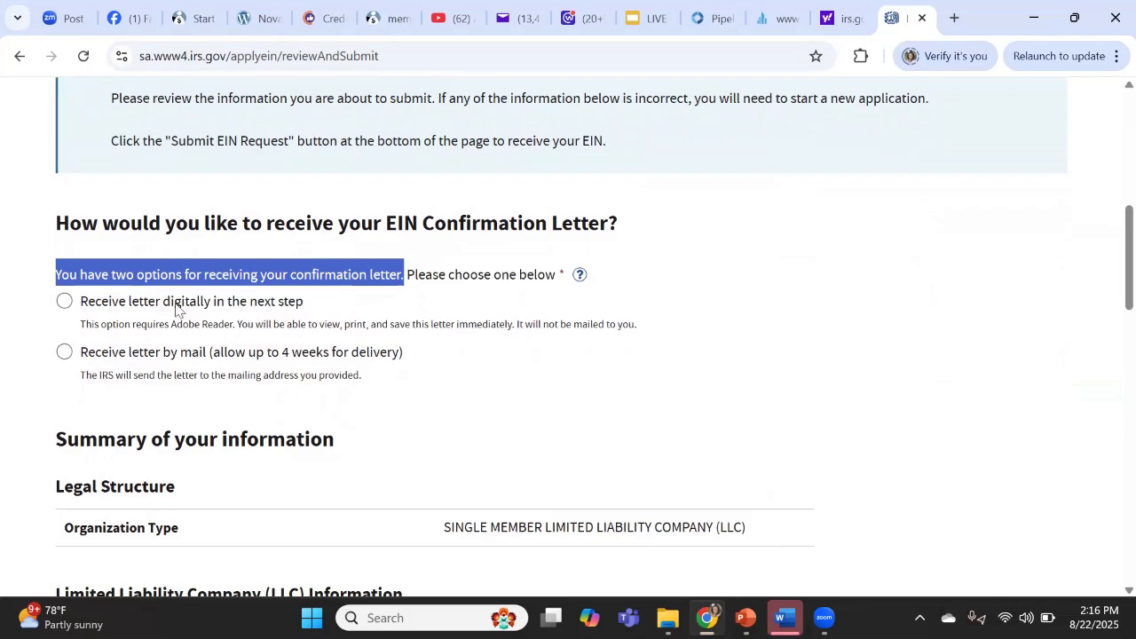
click(111, 309)
drag(89, 306, 227, 309)
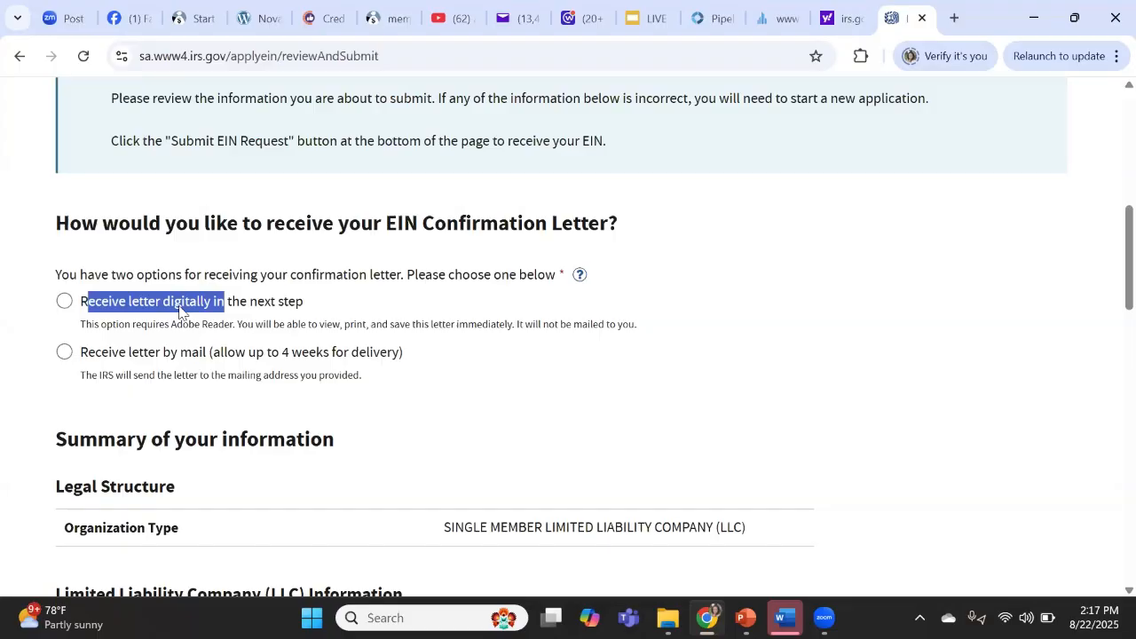
click(64, 355)
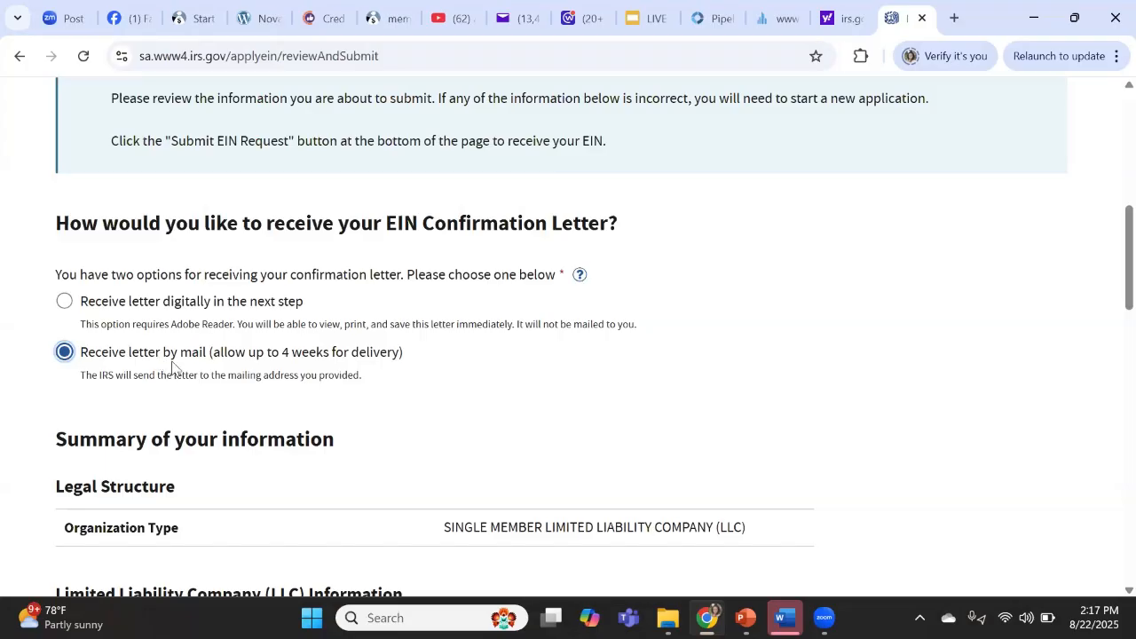
drag(213, 356, 446, 357)
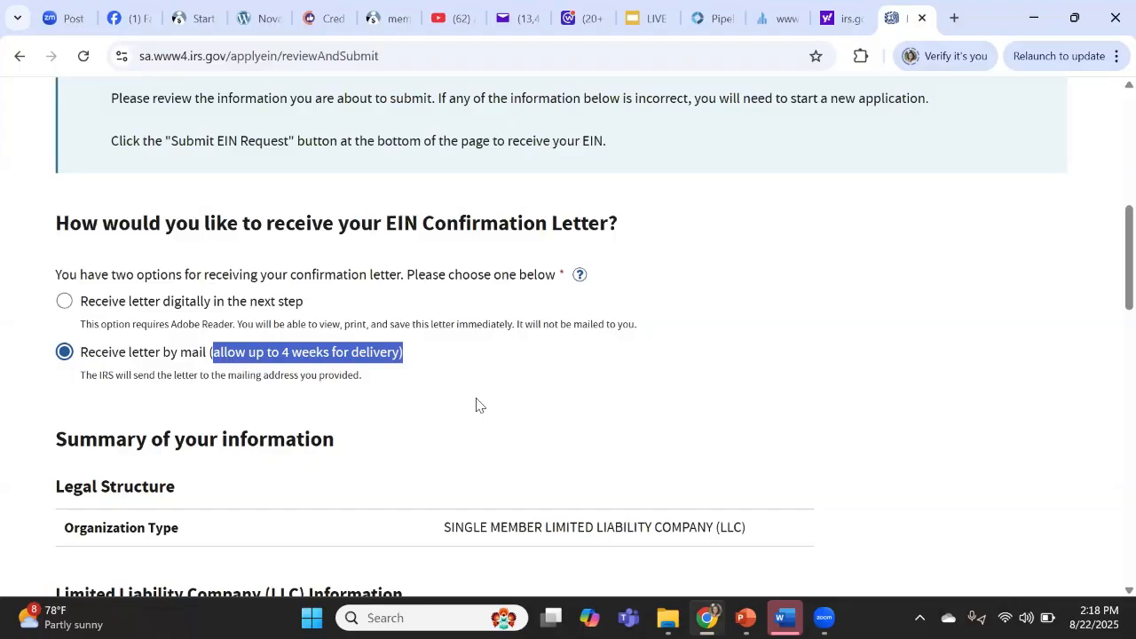
scroll(476, 405, down, 2)
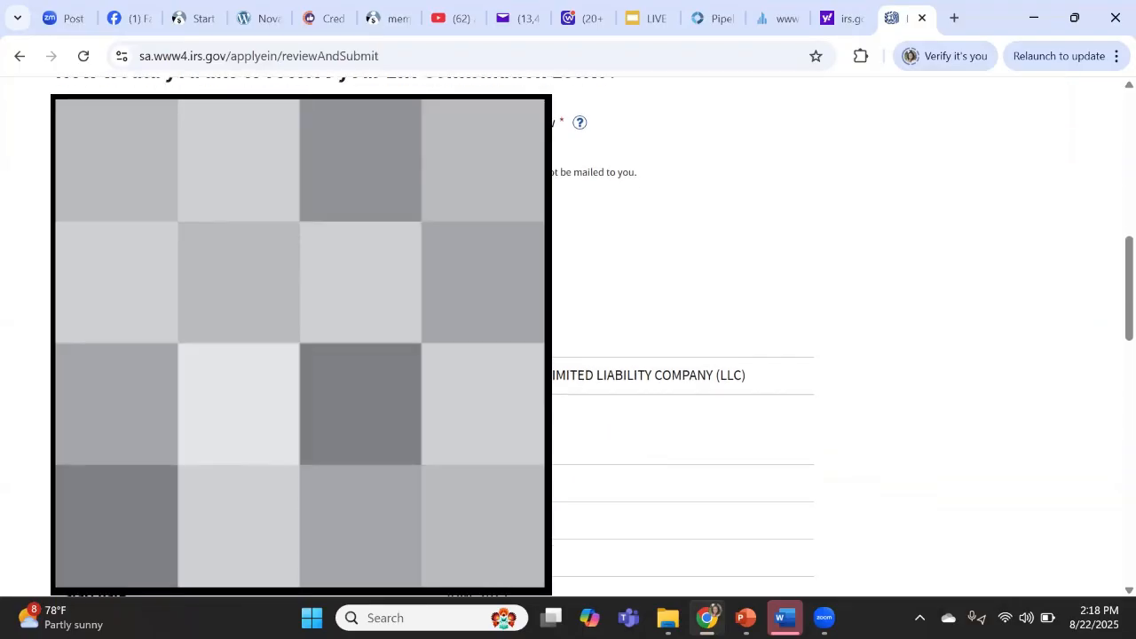
scroll(684, 355, down, 4)
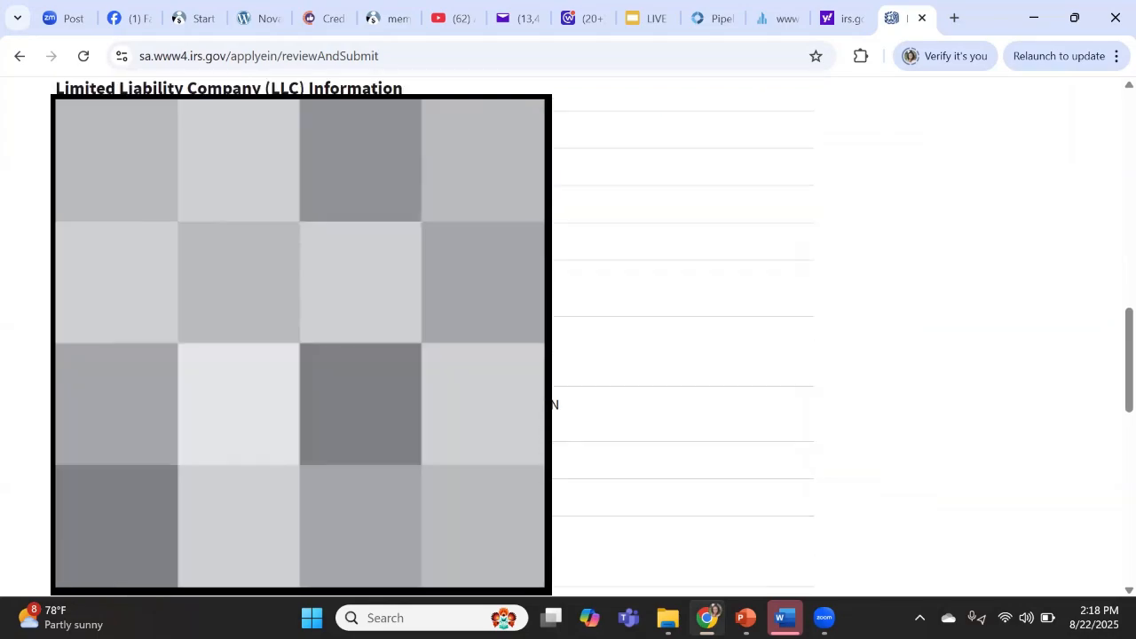
scroll(683, 355, down, 1)
scroll(475, 403, down, 5)
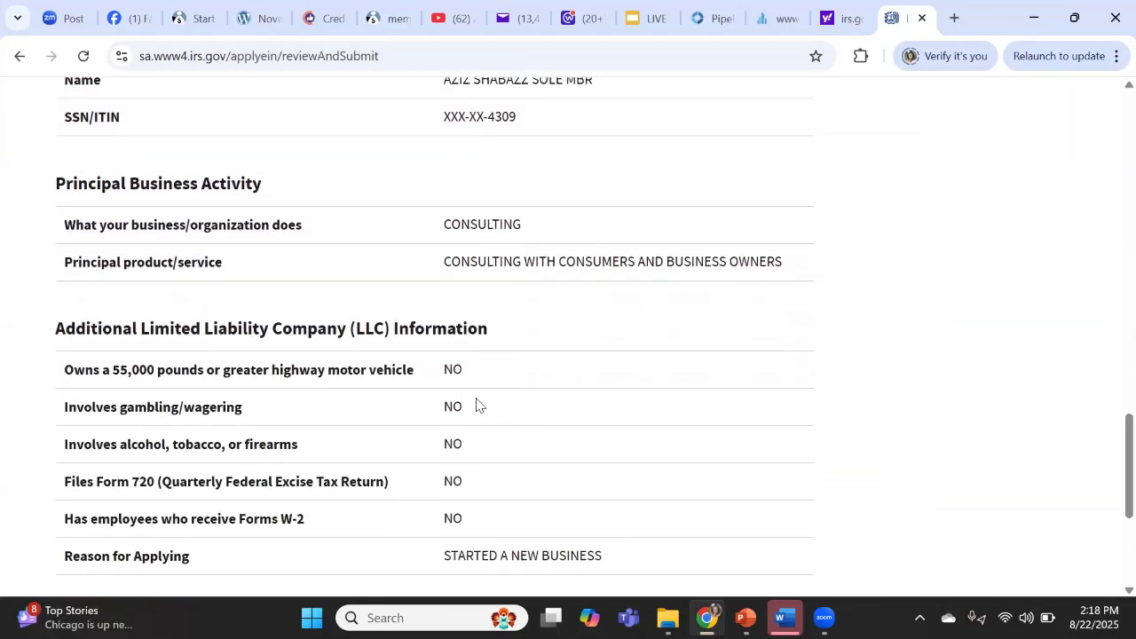
scroll(476, 405, down, 1)
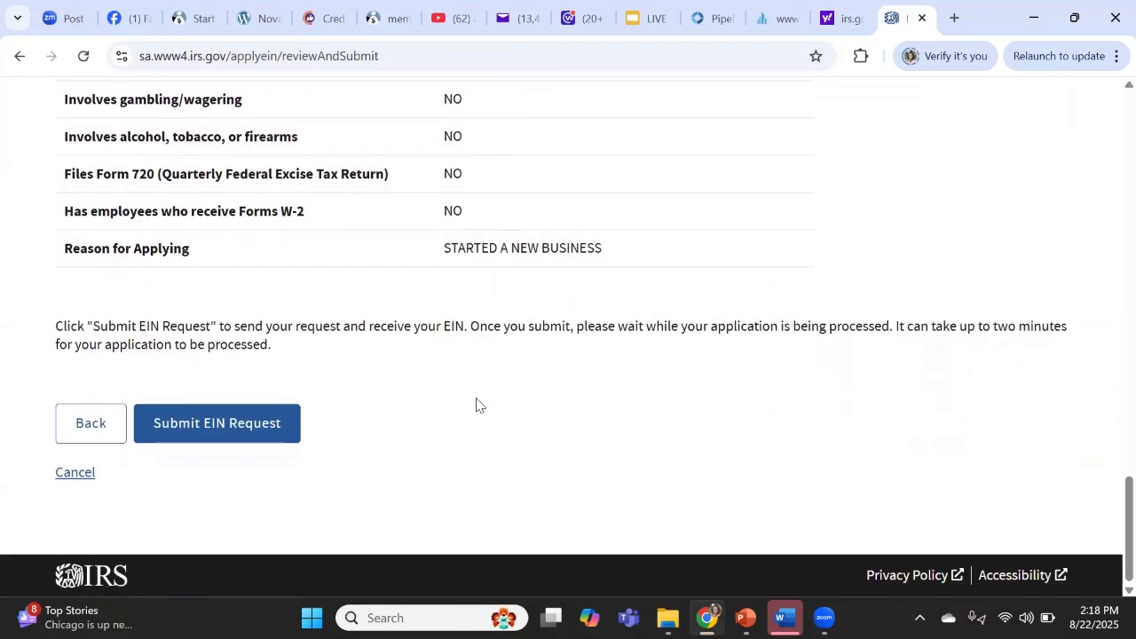